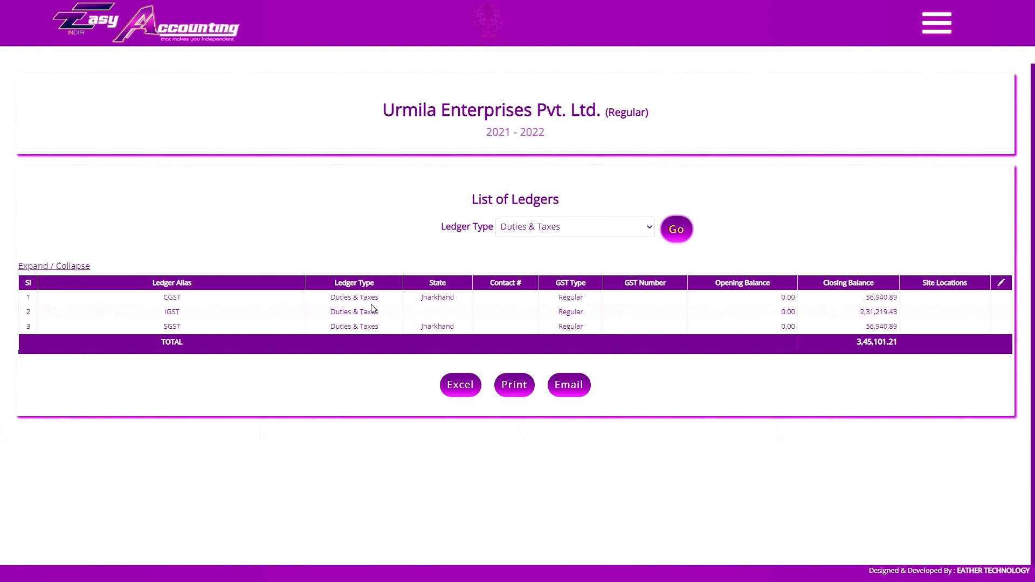
- List the ledgers of all types and review the GST-related ledgers among them
left_click(577, 227)
left_click(576, 240)
left_click(681, 222)
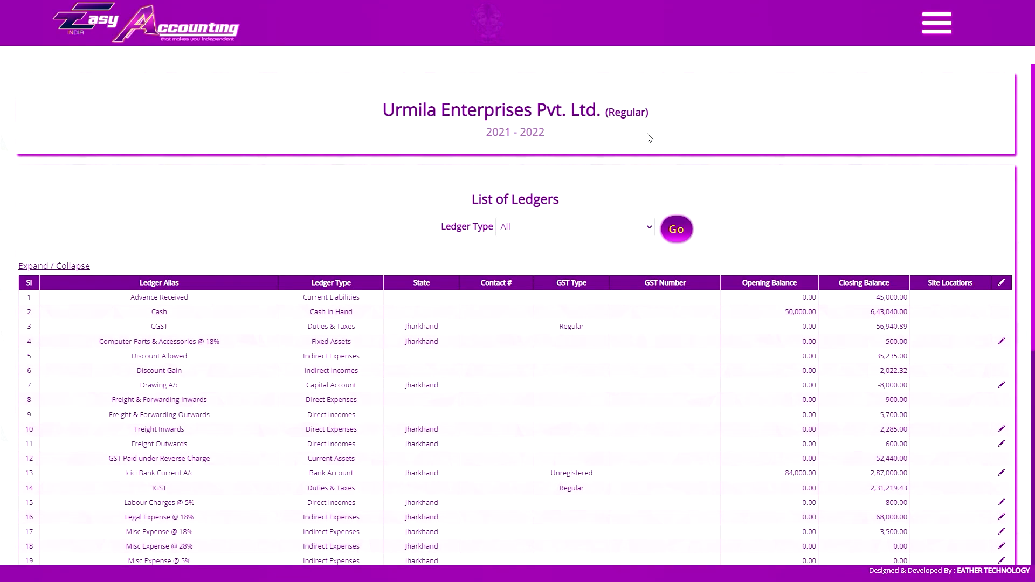
scroll(651, 136, "down", 2)
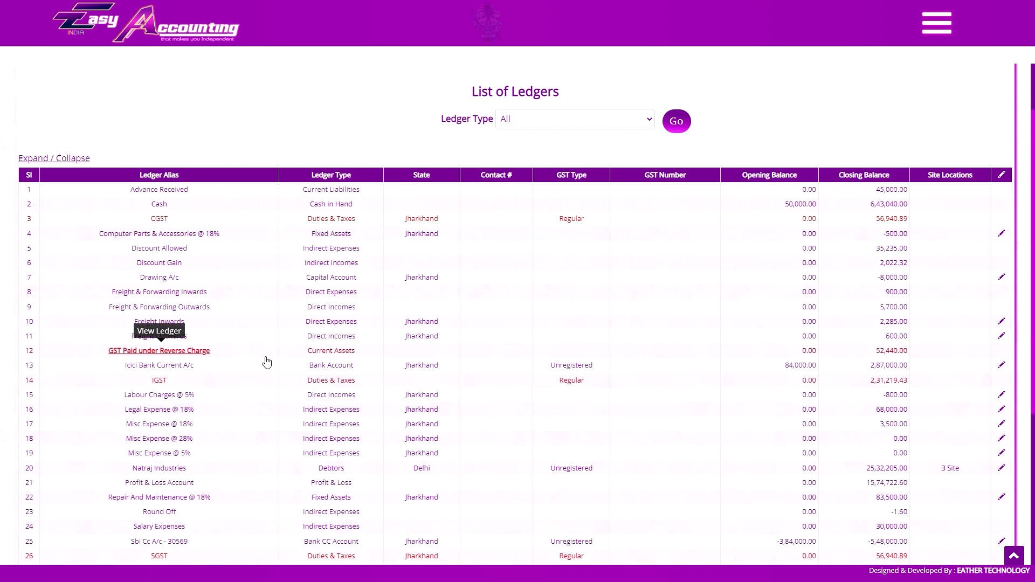
- Review the purchase details and final report of the GSTR-3B report for December 2021
left_click(938, 24)
scroll(970, 208, "up", 10)
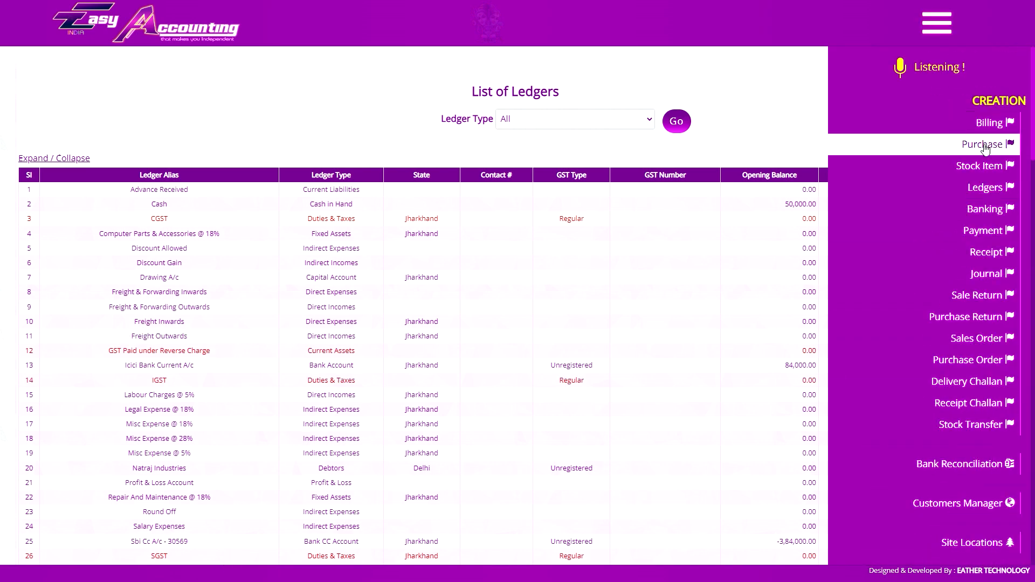
scroll(204, 323, "down", 1)
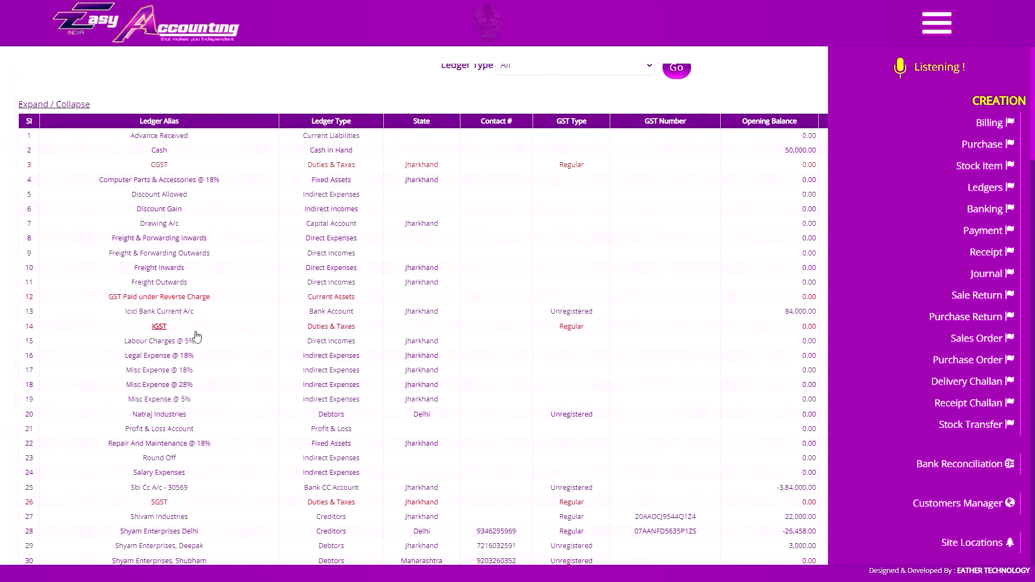
scroll(936, 305, "down", 15)
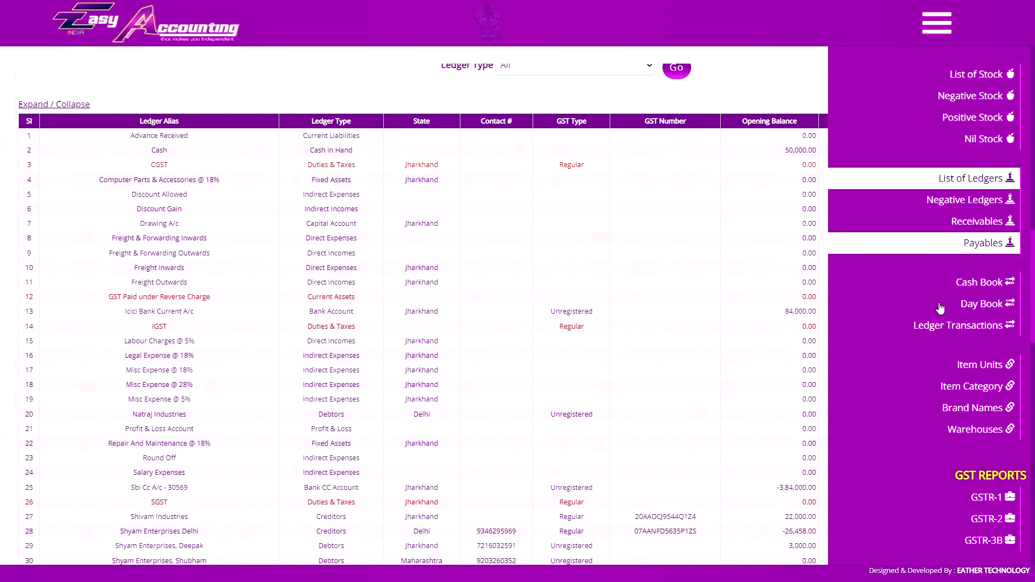
left_click(982, 174)
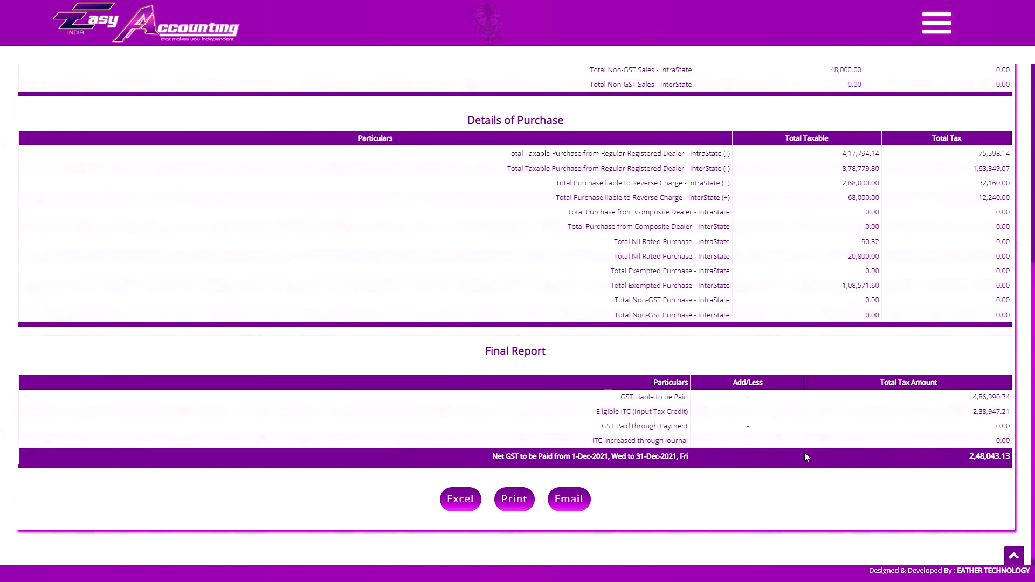
scroll(804, 457, "up", 7)
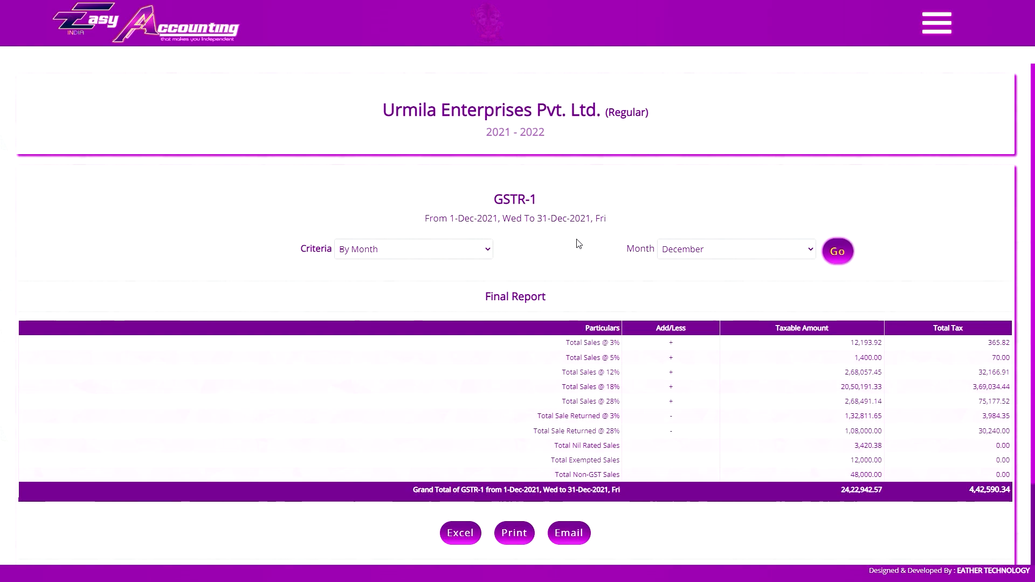
- Review the final report of the December GSTR-1 and look over the purchase entry form
scroll(593, 231, "down", 2)
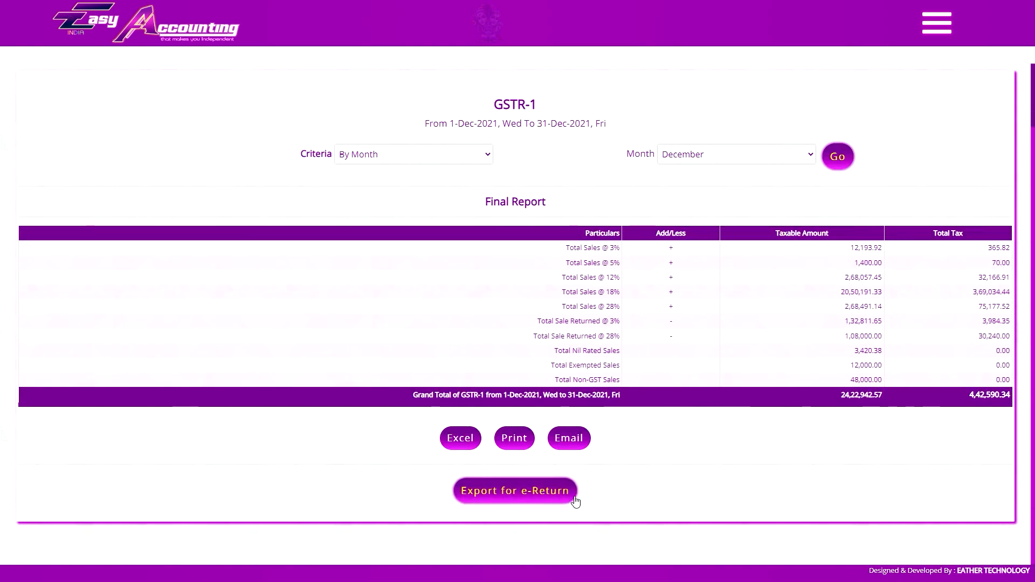
scroll(576, 448, "up", 2)
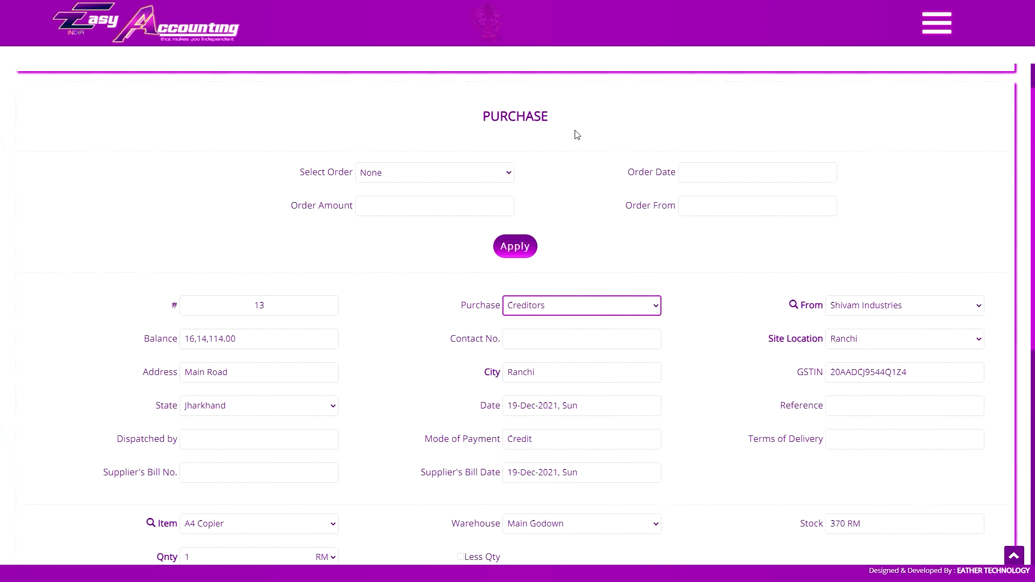
scroll(479, 216, "down", 8)
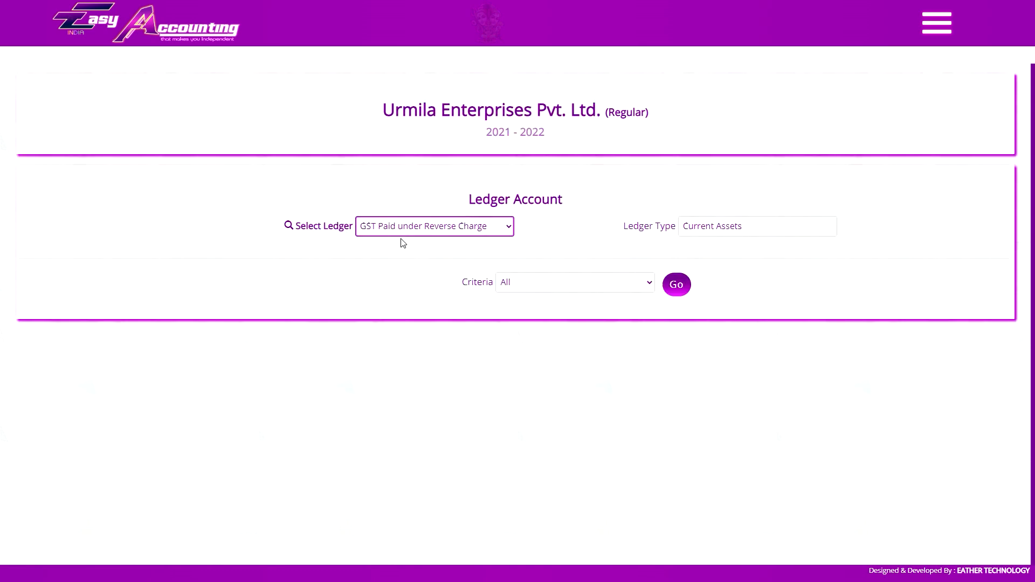
- Open the List of Sales for the full financial year and review its entries down to the totals row
left_click(936, 23)
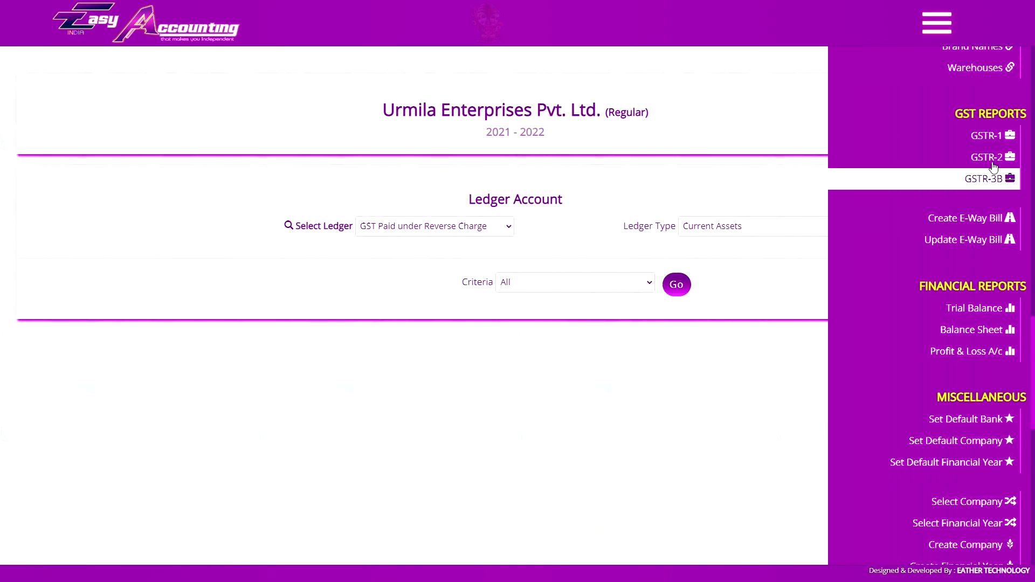
left_click(938, 142)
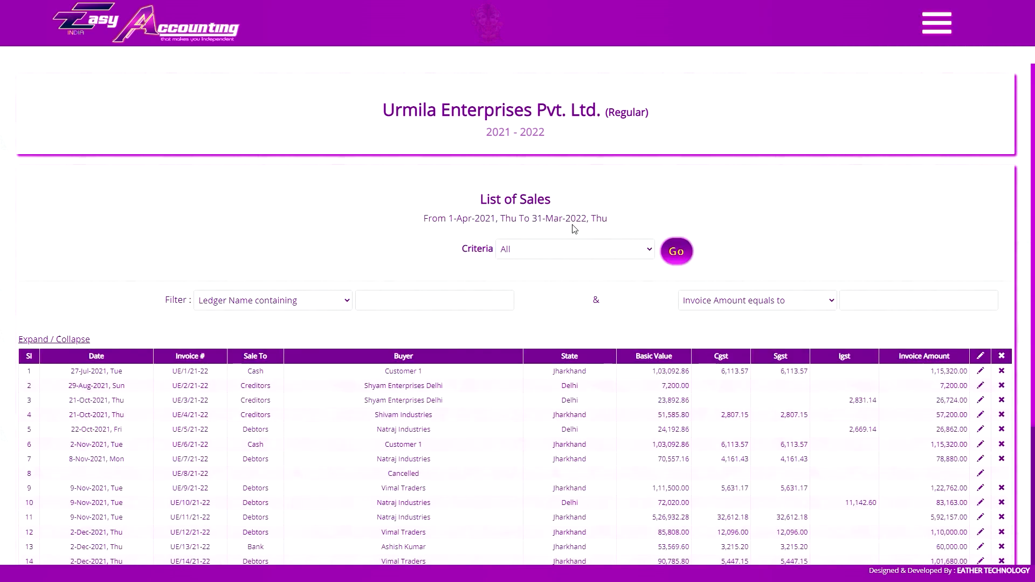
scroll(834, 251, "down", 1)
scroll(859, 235, "down", 2)
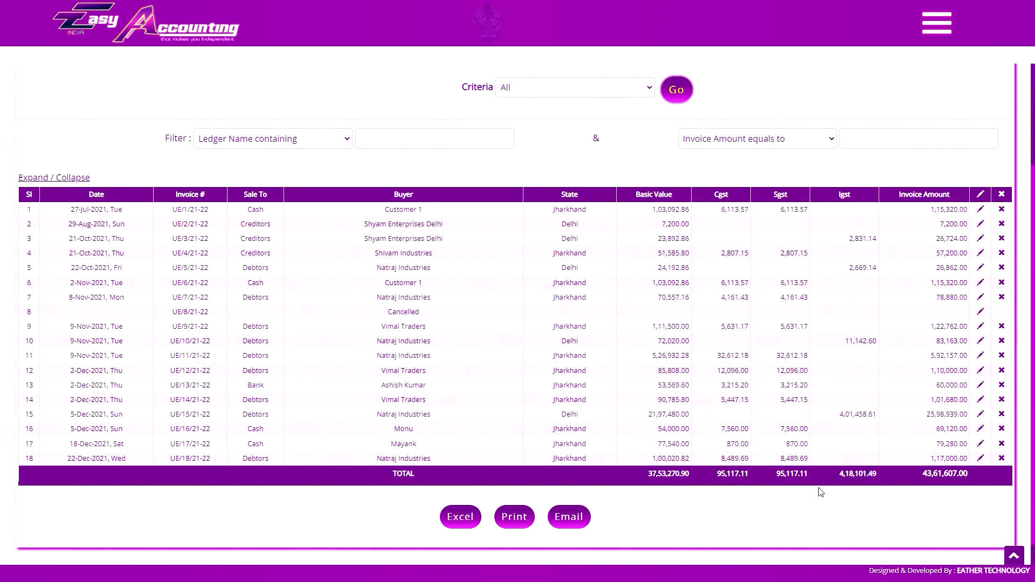
scroll(744, 324, "up", 3)
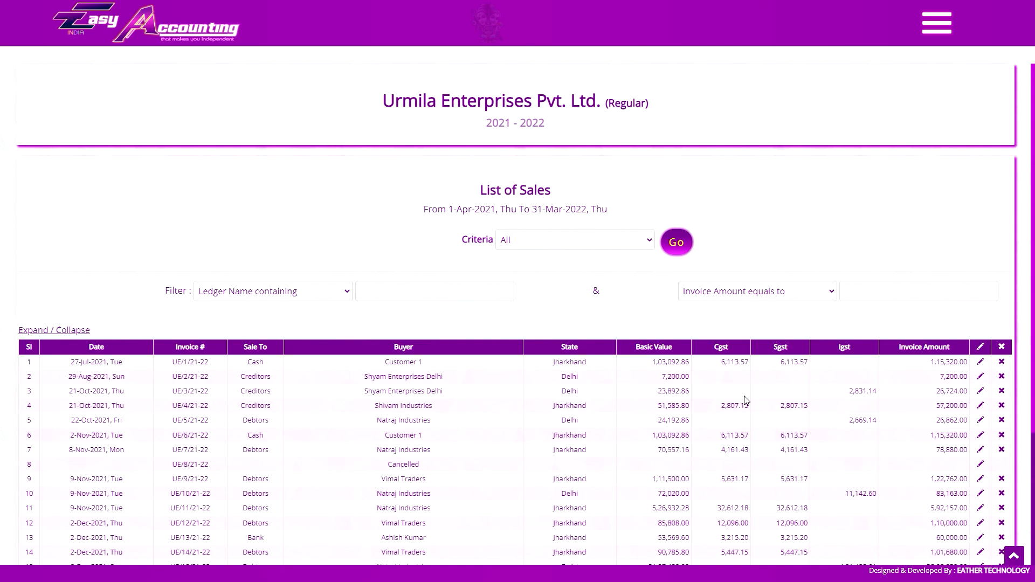
- Generate the GSTR-1 report with the criteria set to All
left_click(937, 23)
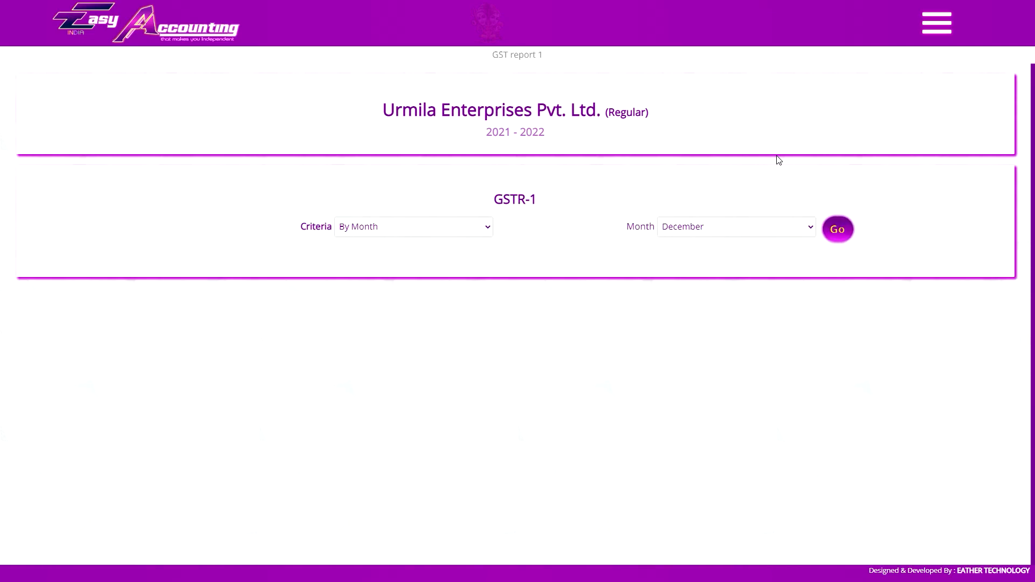
left_click(384, 231)
left_click(381, 227)
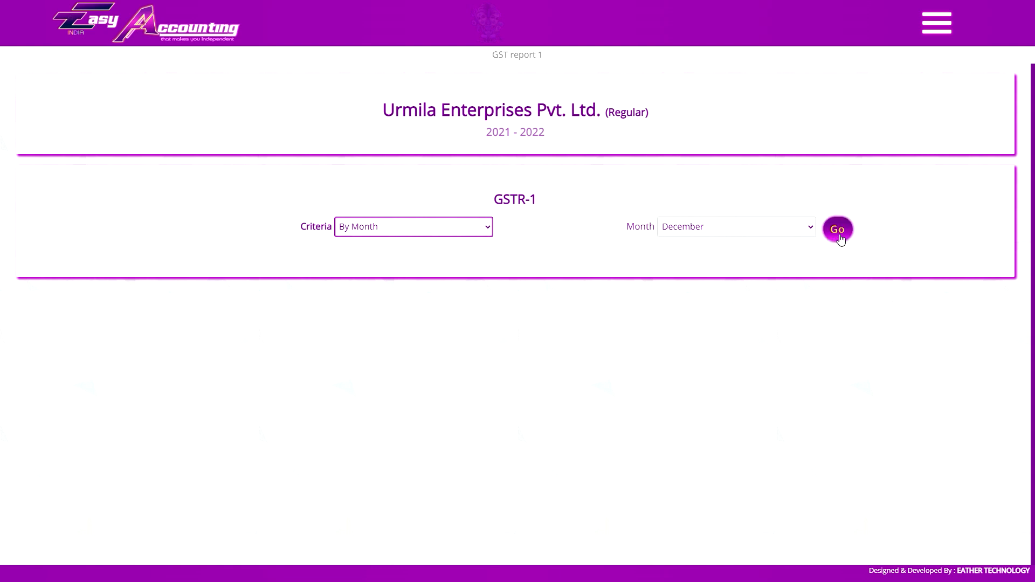
key("Up")
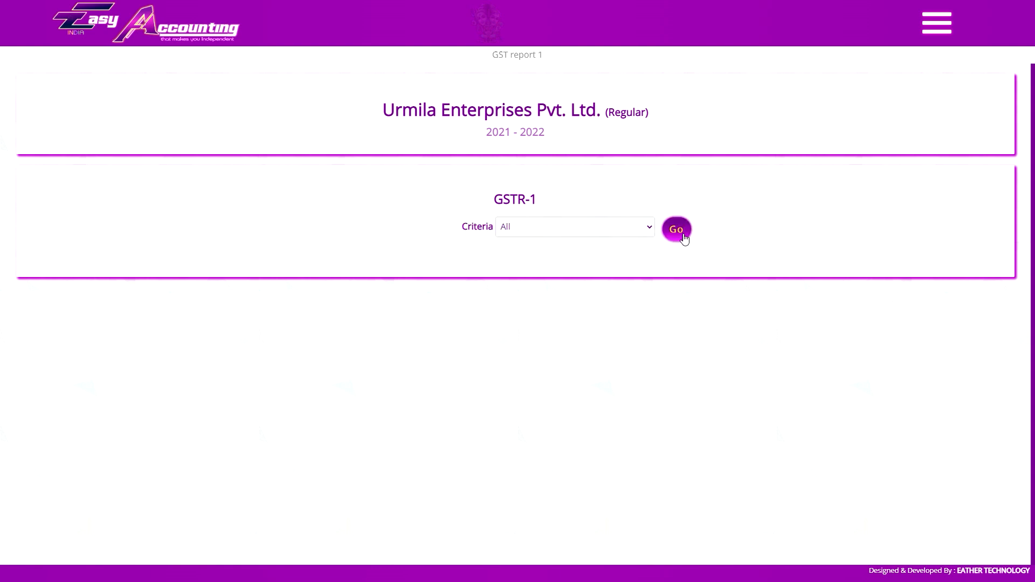
left_click(675, 229)
- Examine the full-year GSTR-1 report: B2B and B2C invoices by GST rate, sale returns, nil rated and exempted sales, final report and HSN summary
scroll(560, 186, "down", 10)
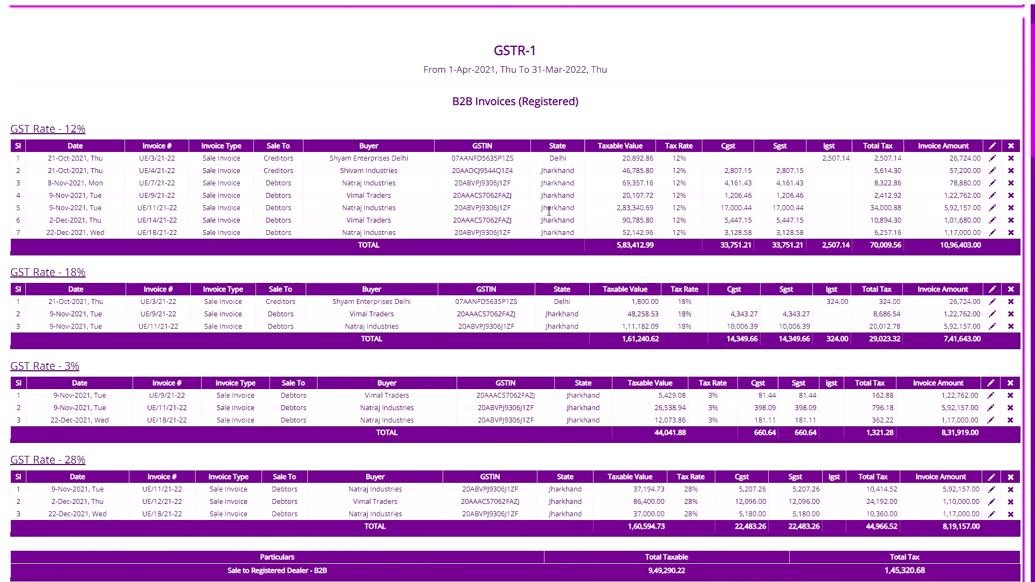
scroll(609, 253, "down", 15)
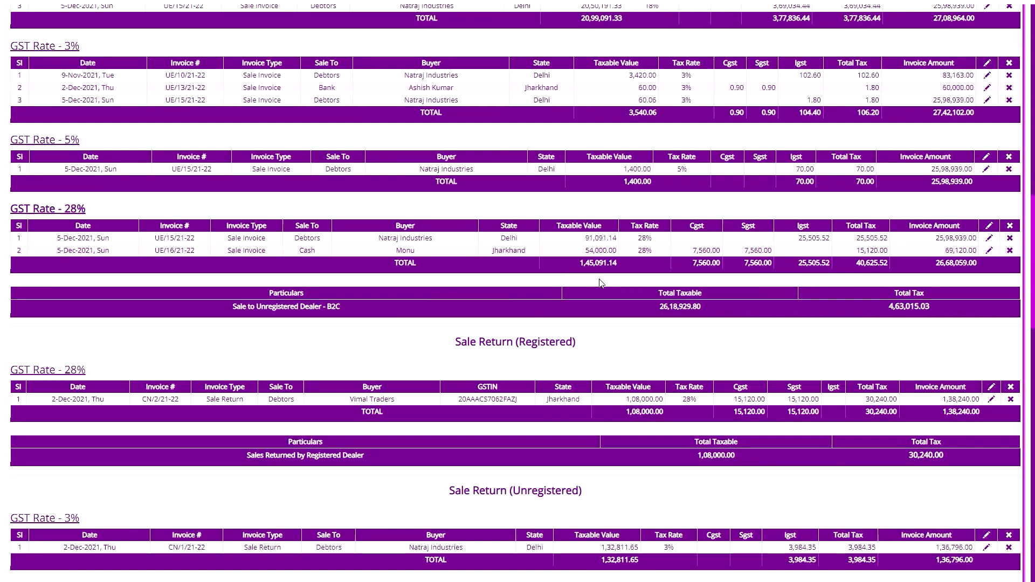
scroll(641, 276, "down", 5)
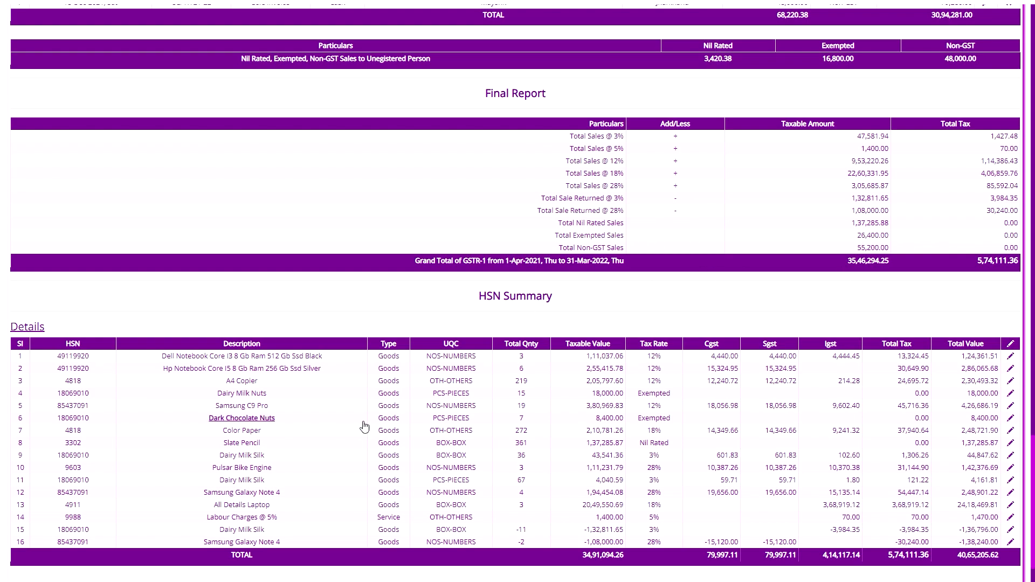
scroll(441, 404, "up", 15)
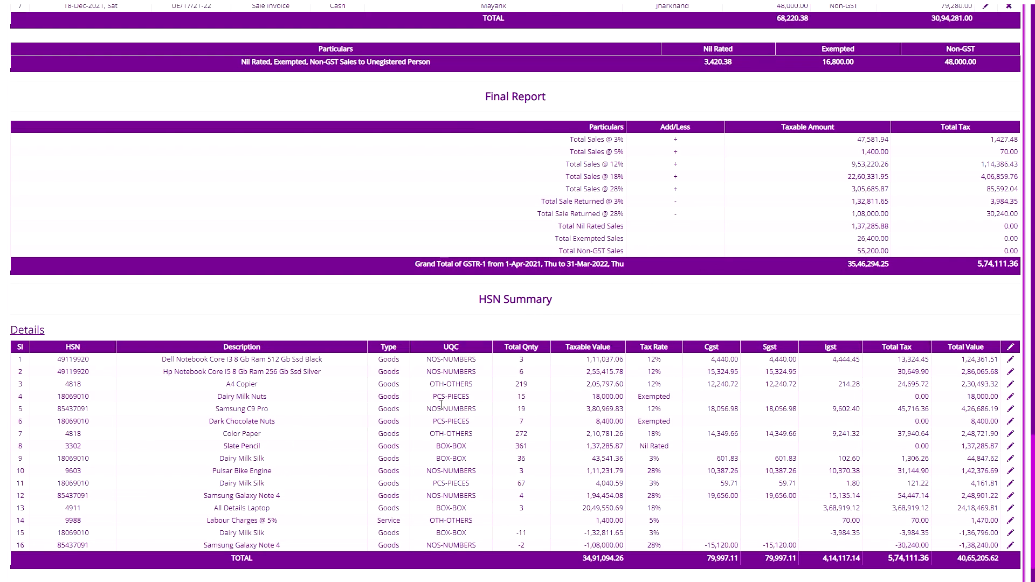
scroll(445, 405, "up", 15)
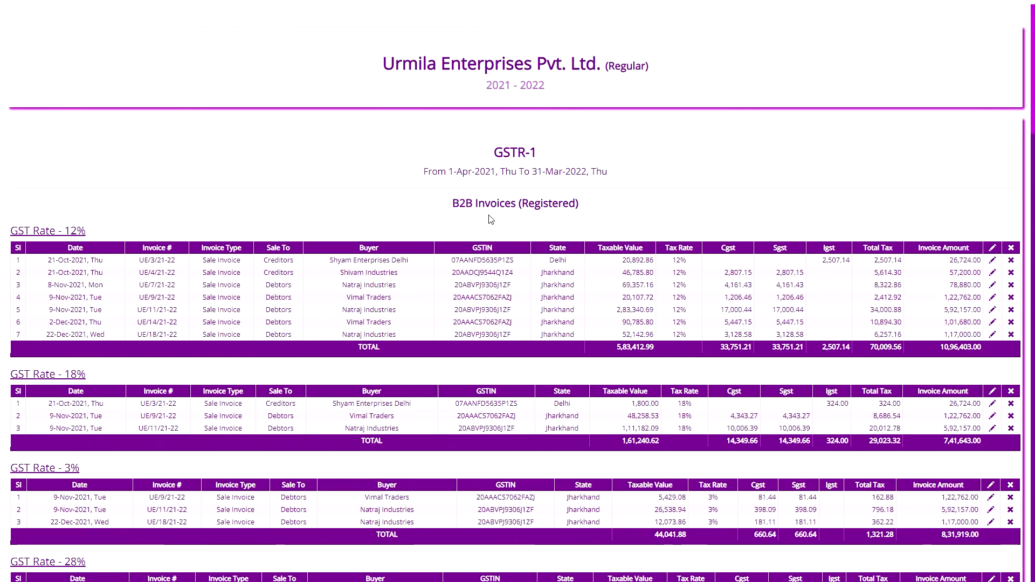
scroll(83, 281, "down", 3)
scroll(278, 321, "down", 15)
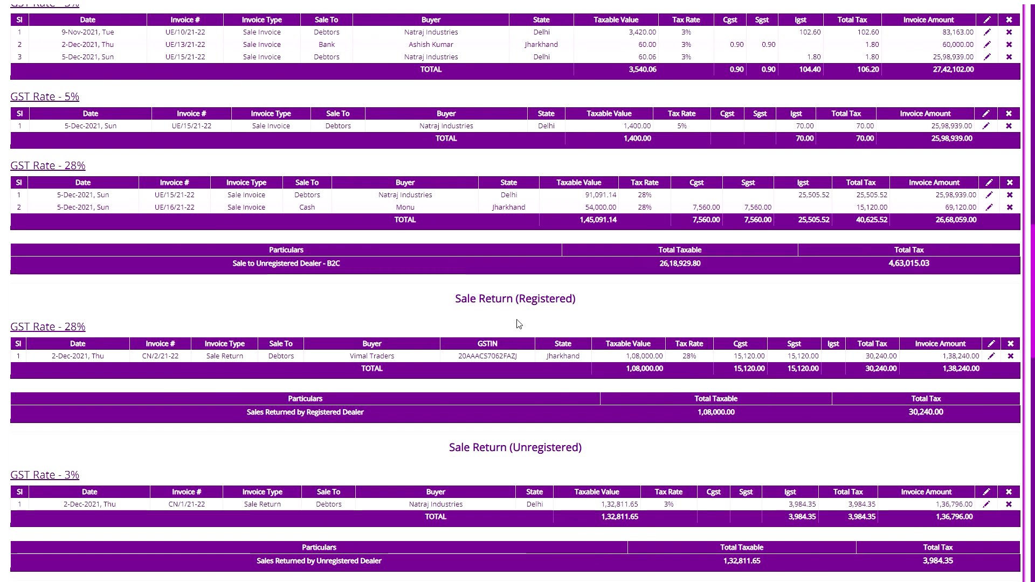
scroll(515, 321, "down", 3)
scroll(550, 313, "down", 5)
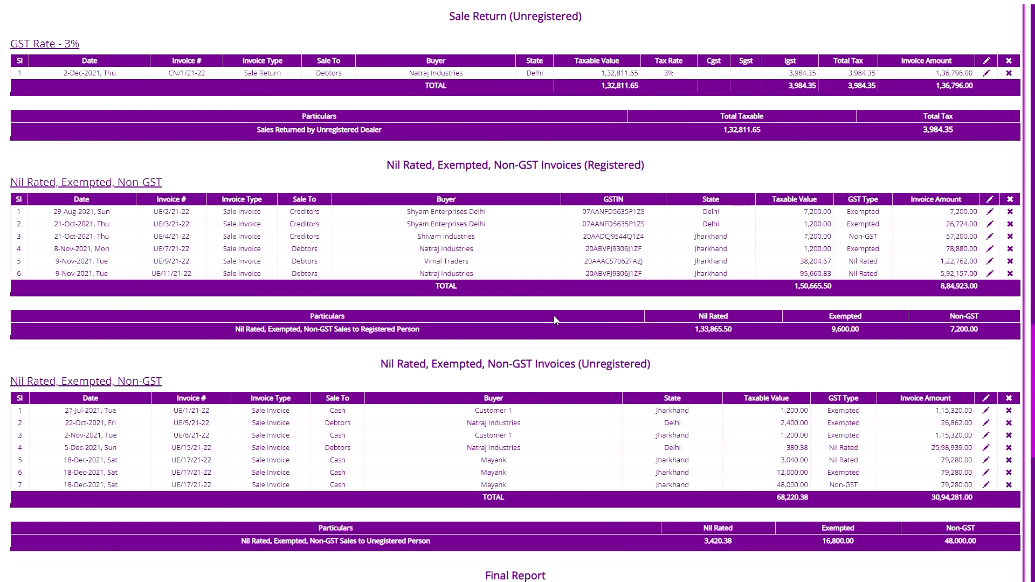
scroll(531, 188, "down", 1)
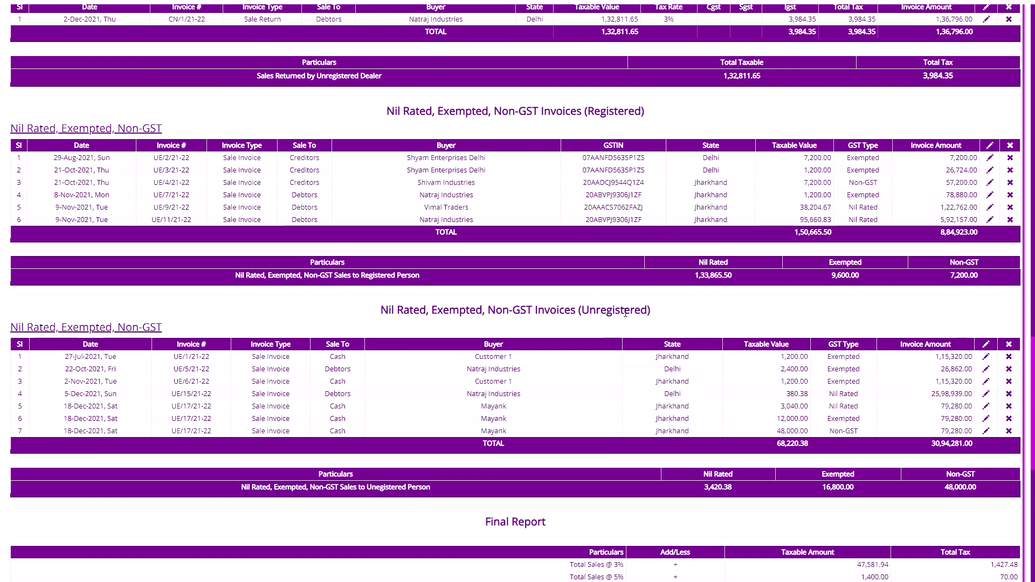
scroll(626, 313, "down", 4)
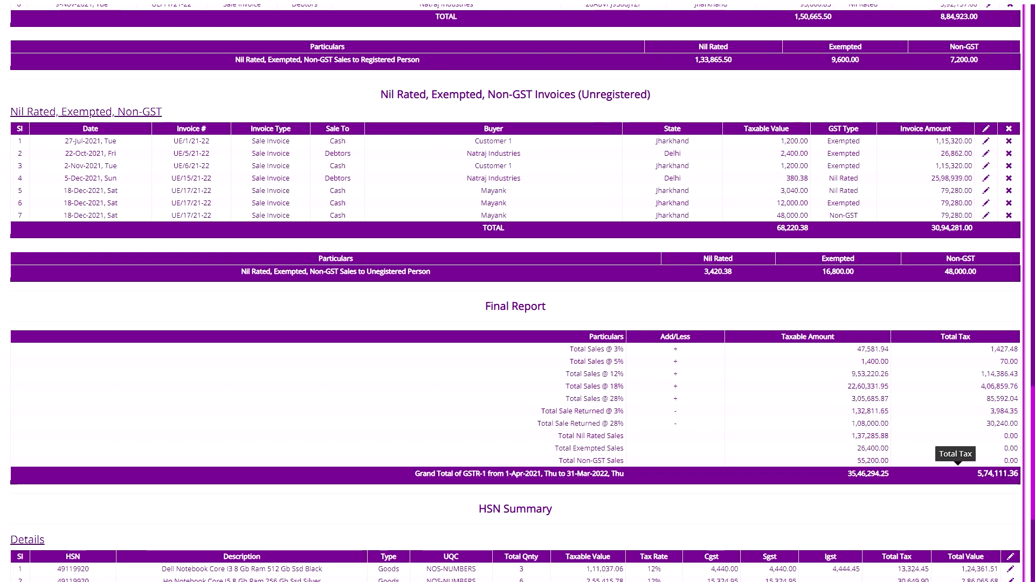
scroll(985, 489, "up", 20)
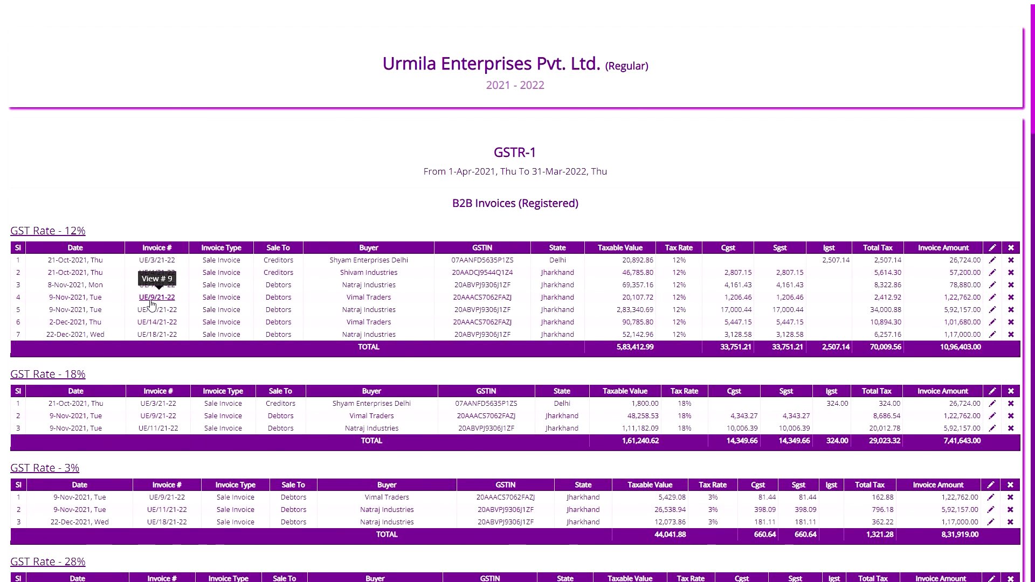
- View Vimal Traders' 9-Nov-2021 invoice from the 12% B2B list, close it and return to the GSTR-1 final report summary
left_click(151, 302)
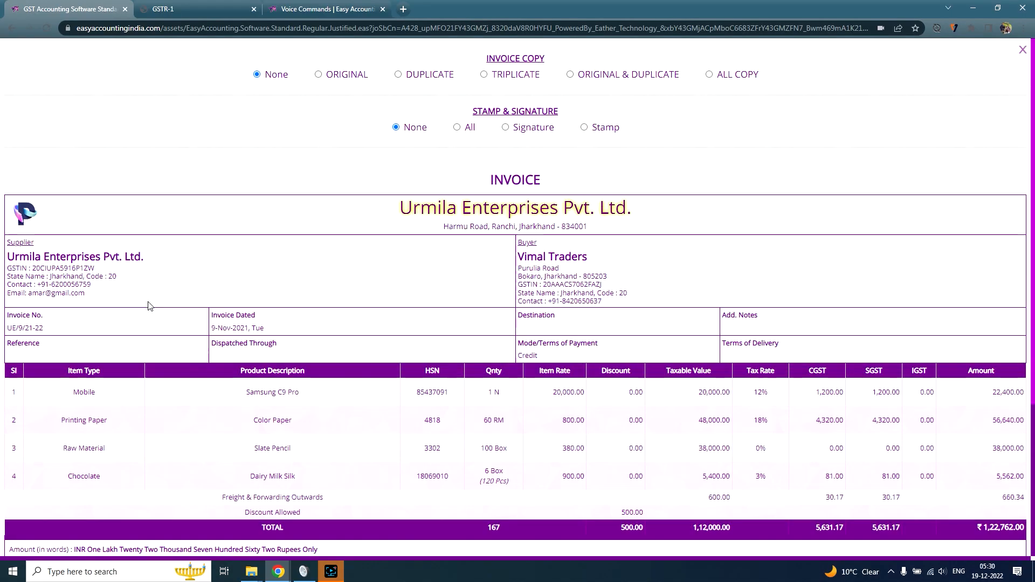
left_click(1021, 50)
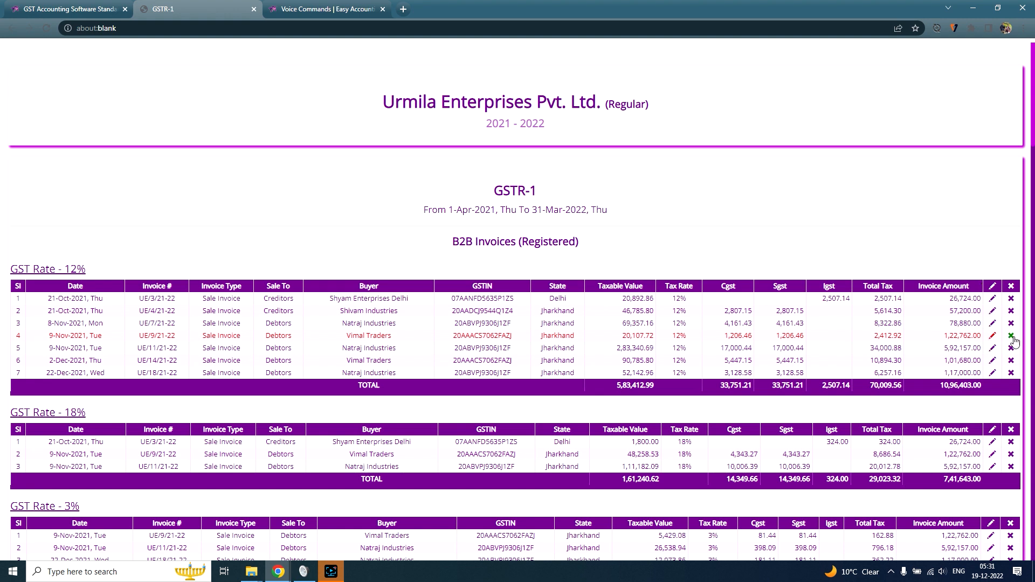
left_click(75, 10)
scroll(530, 378, "down", 4)
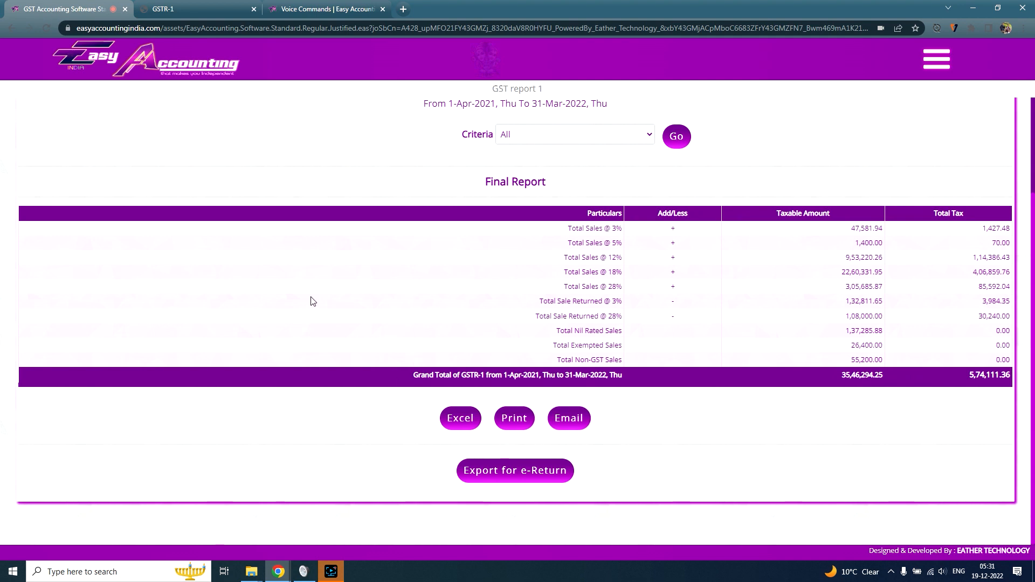
- Open the List of Purchase for the full financial year and review its tax columns and totals row
left_click(936, 59)
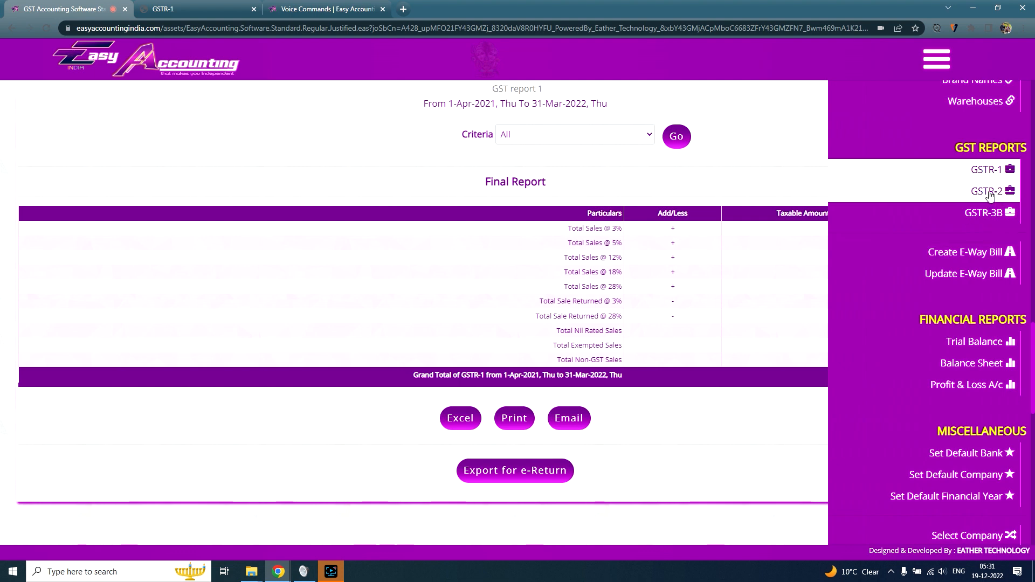
left_click(989, 191)
key("F11")
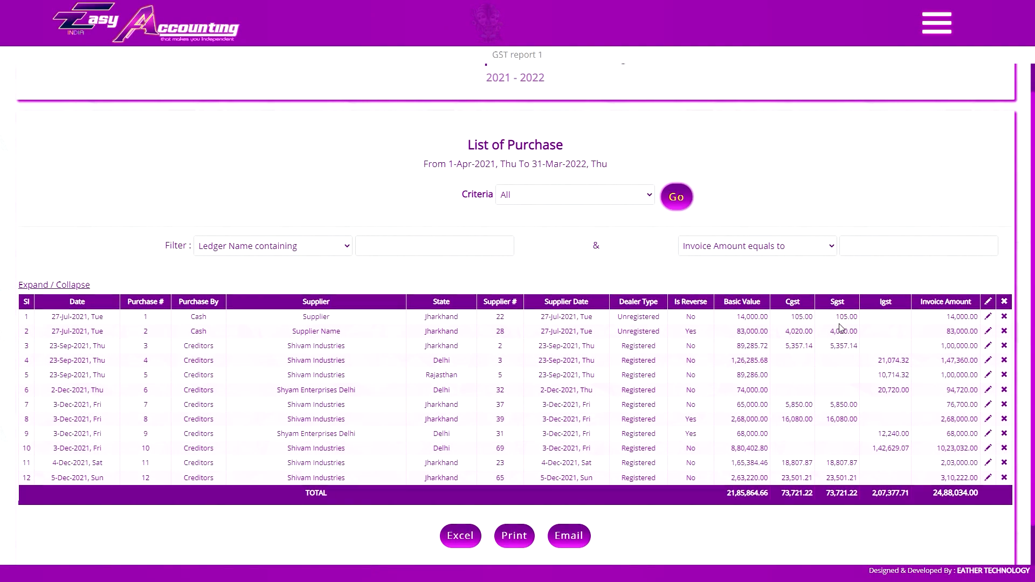
scroll(801, 298, "down", 1)
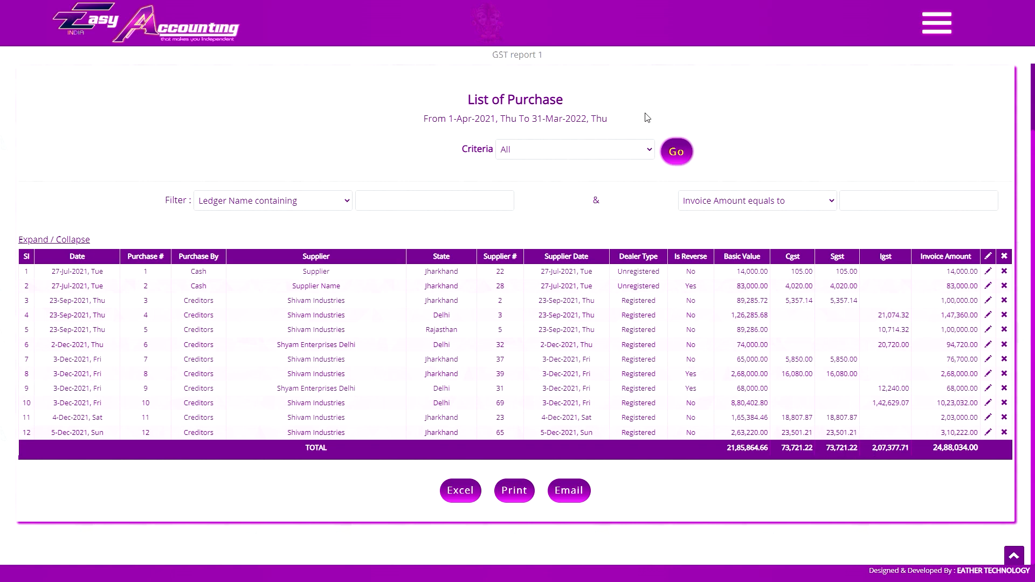
- Open the GSTR-2 report and generate it with the criteria set to All
left_click(936, 22)
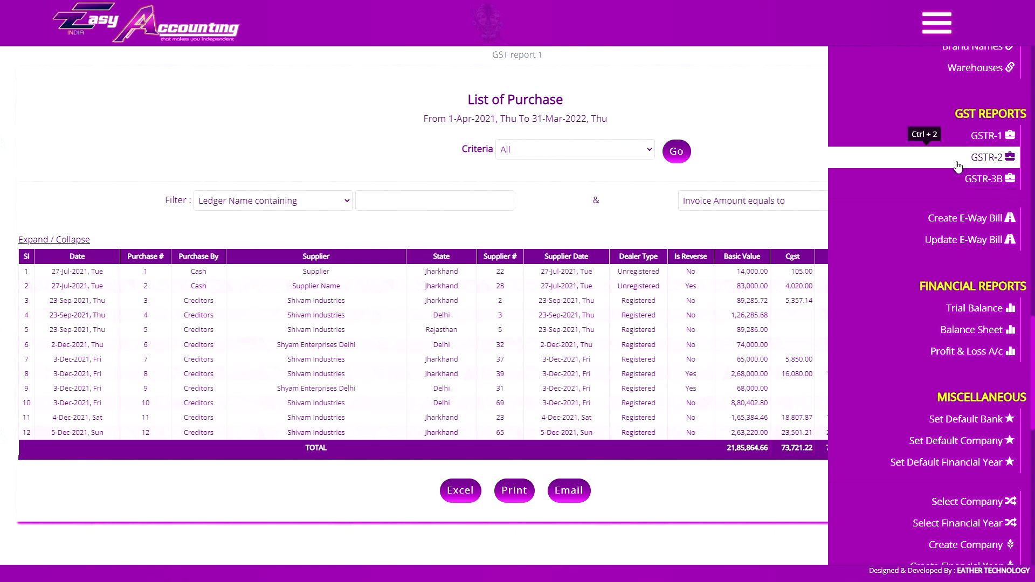
left_click(932, 165)
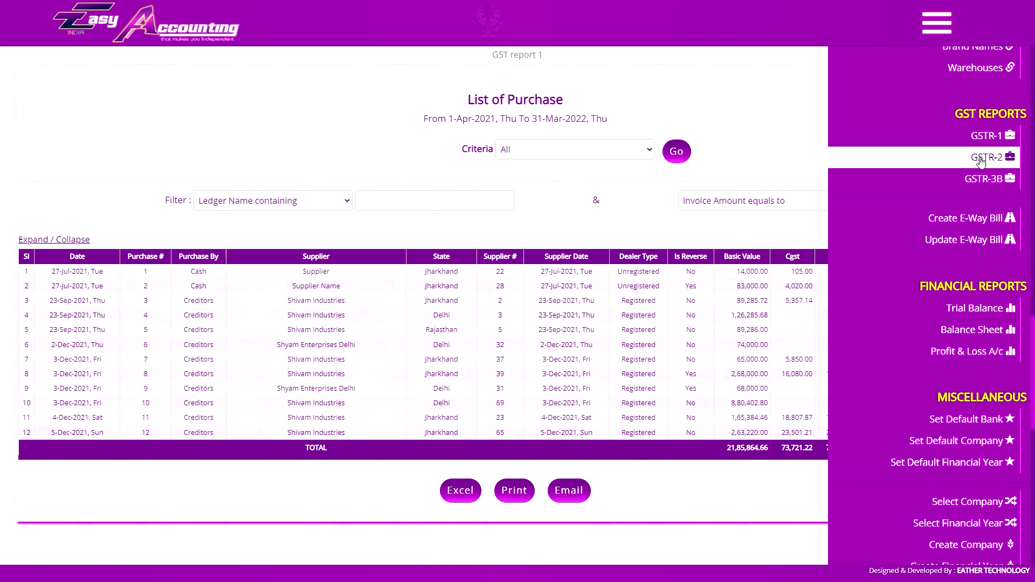
left_click(981, 159)
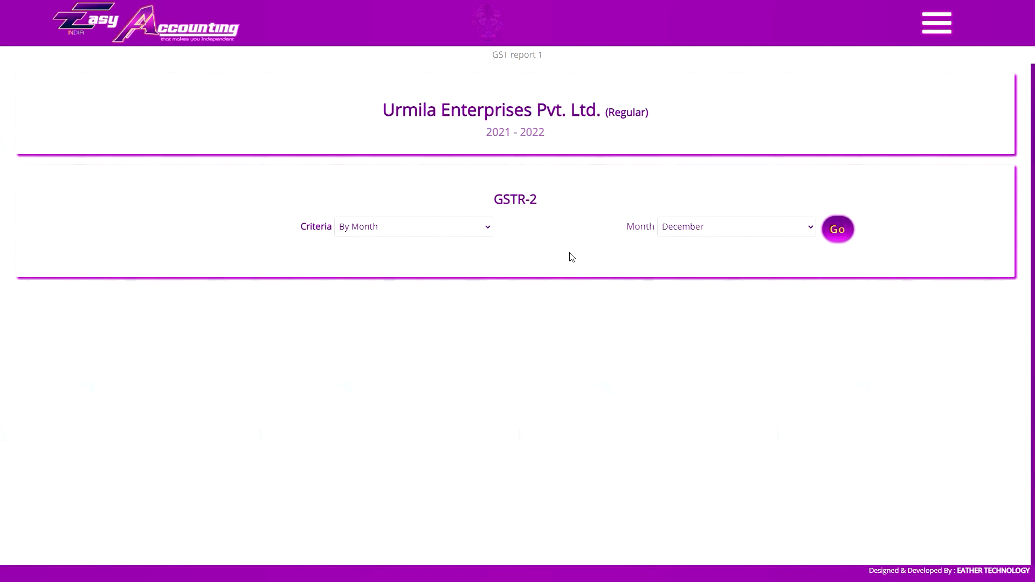
left_click(401, 232)
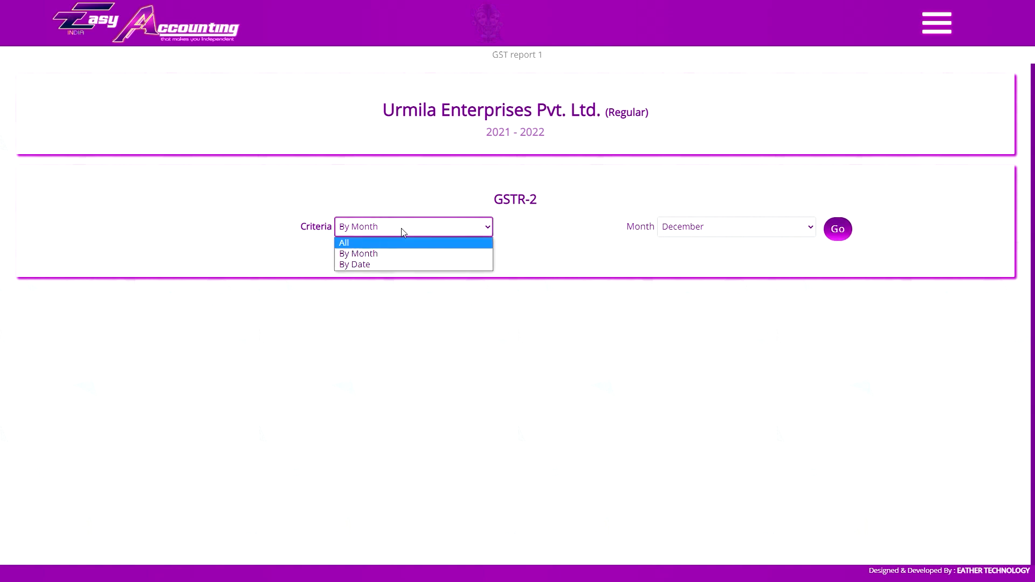
left_click(403, 231)
left_click(420, 232)
left_click(361, 243)
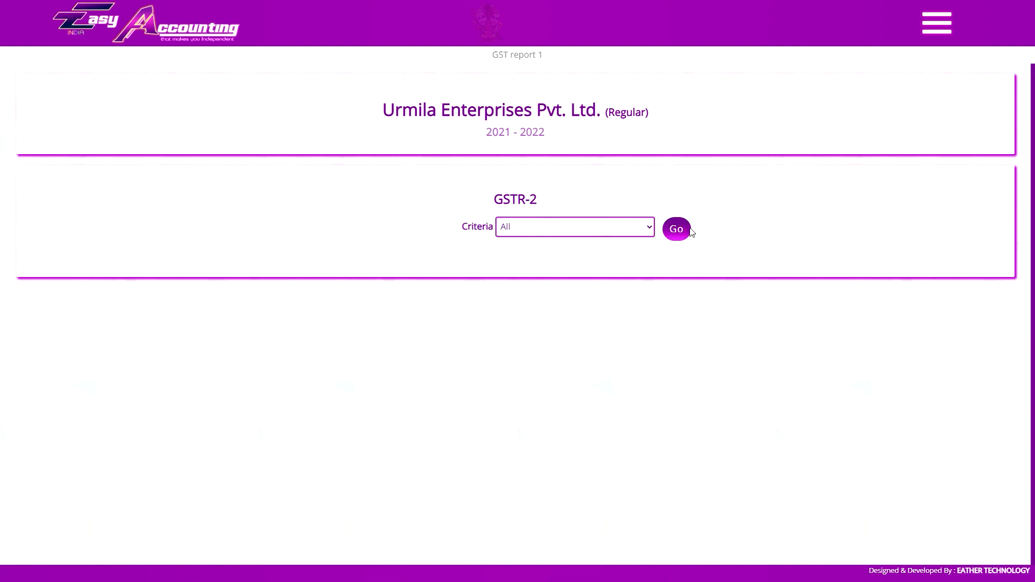
left_click(689, 230)
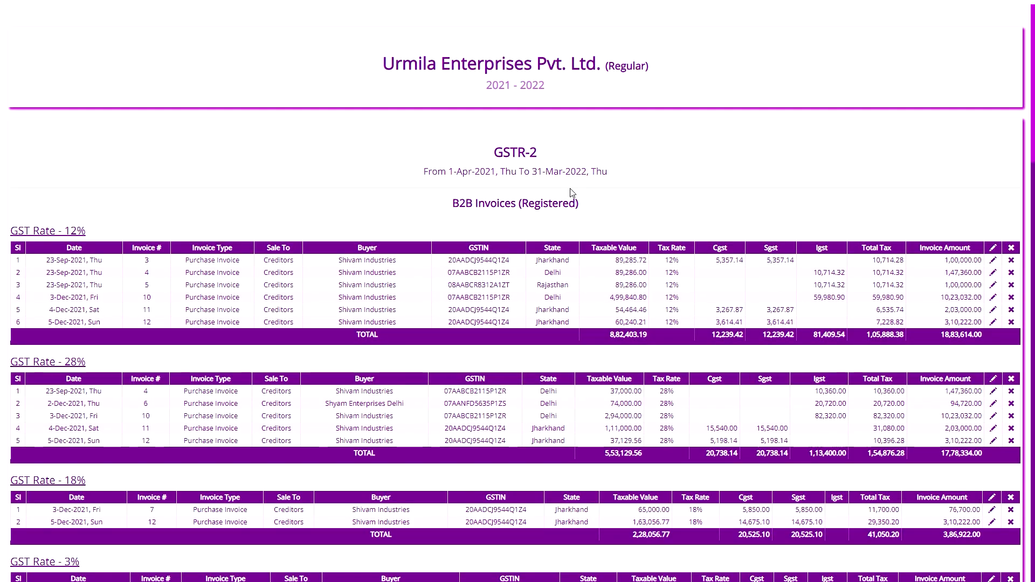
- Skim the full-year GSTR-2 report from the B2B invoices through the final report to the HSN summary
scroll(577, 193, "down", 20)
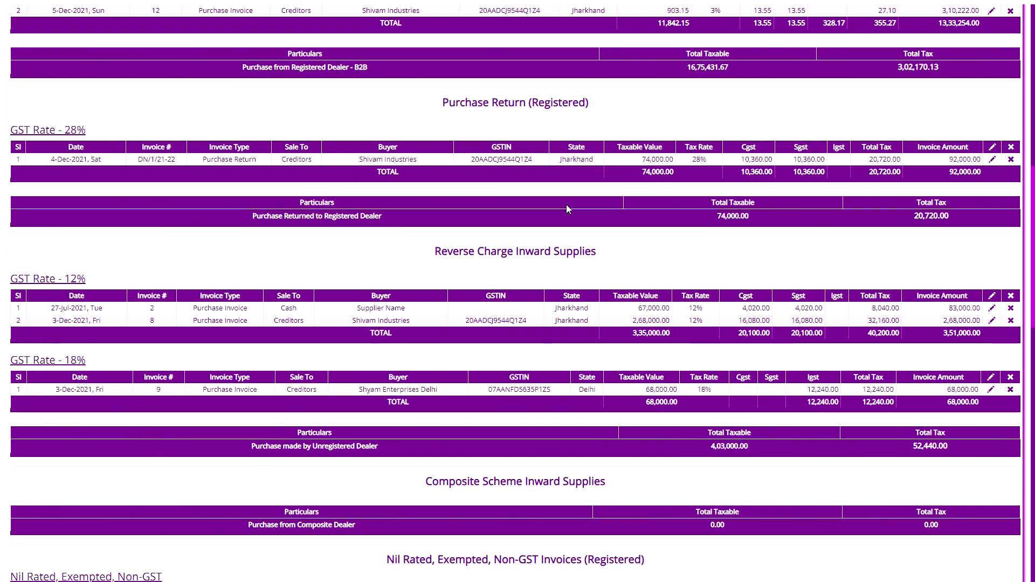
scroll(569, 237, "down", 7)
scroll(603, 194, "up", 4)
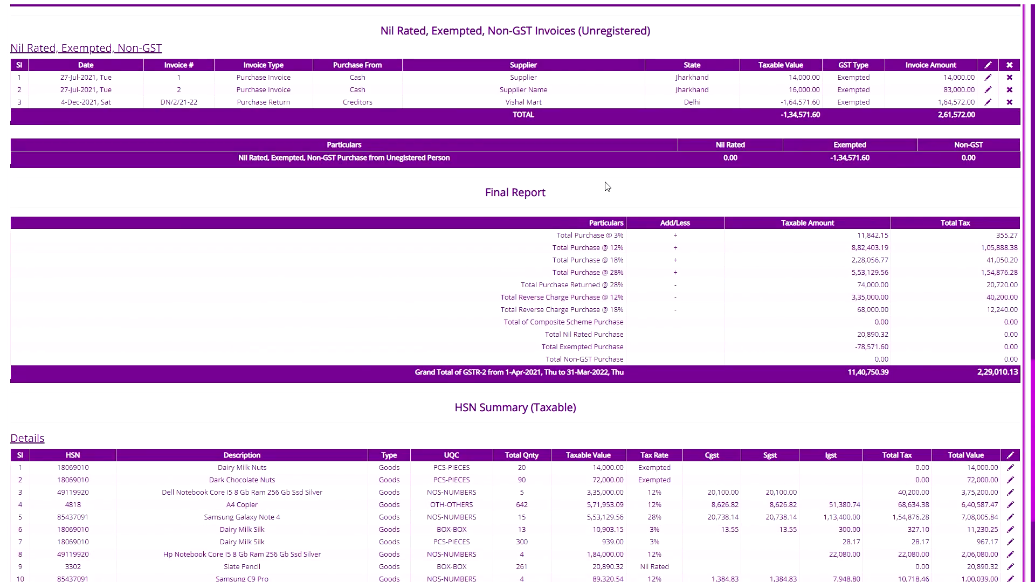
scroll(735, 311, "down", 4)
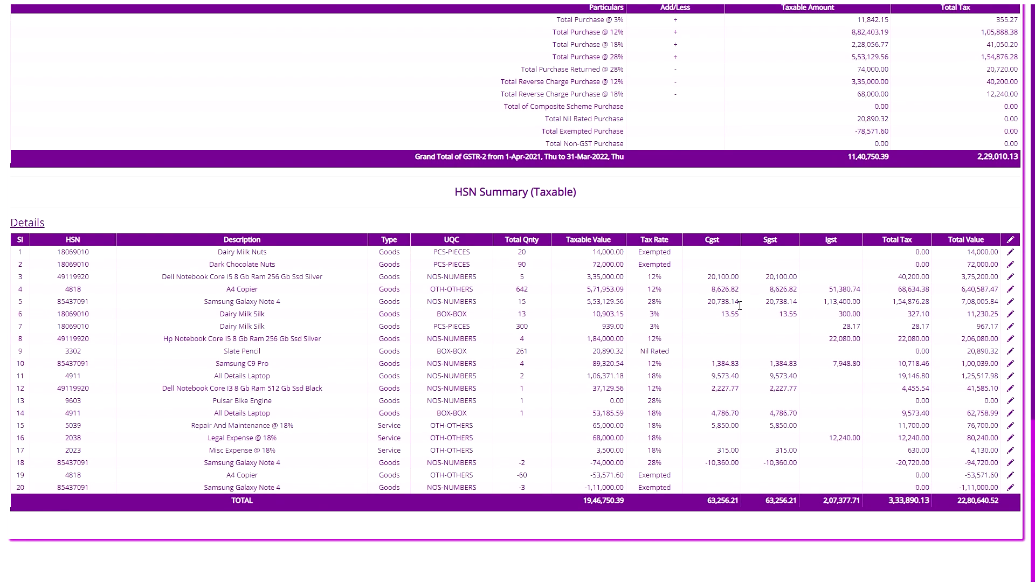
scroll(533, 389, "up", 3)
scroll(533, 377, "up", 20)
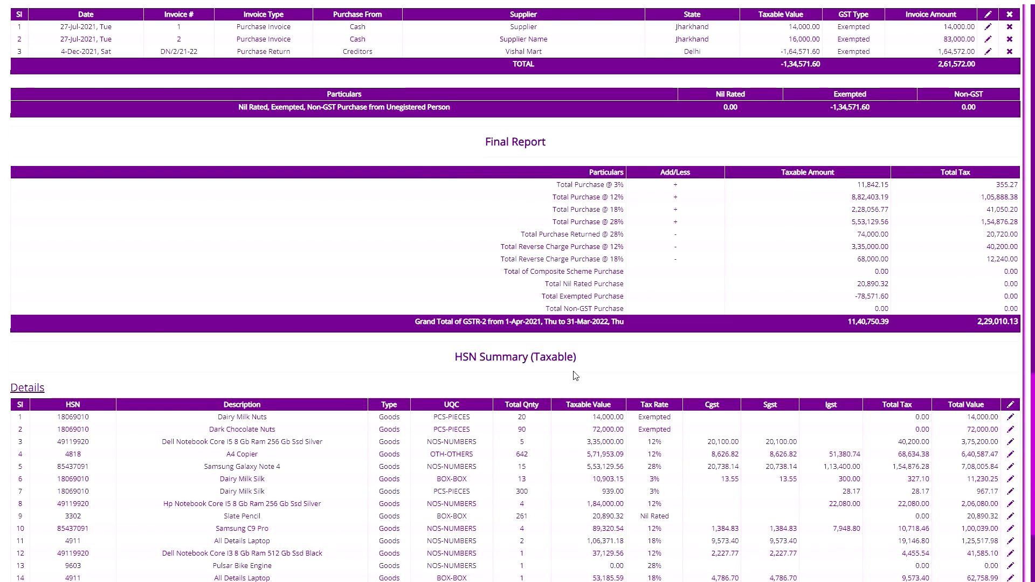
scroll(569, 372, "up", 4)
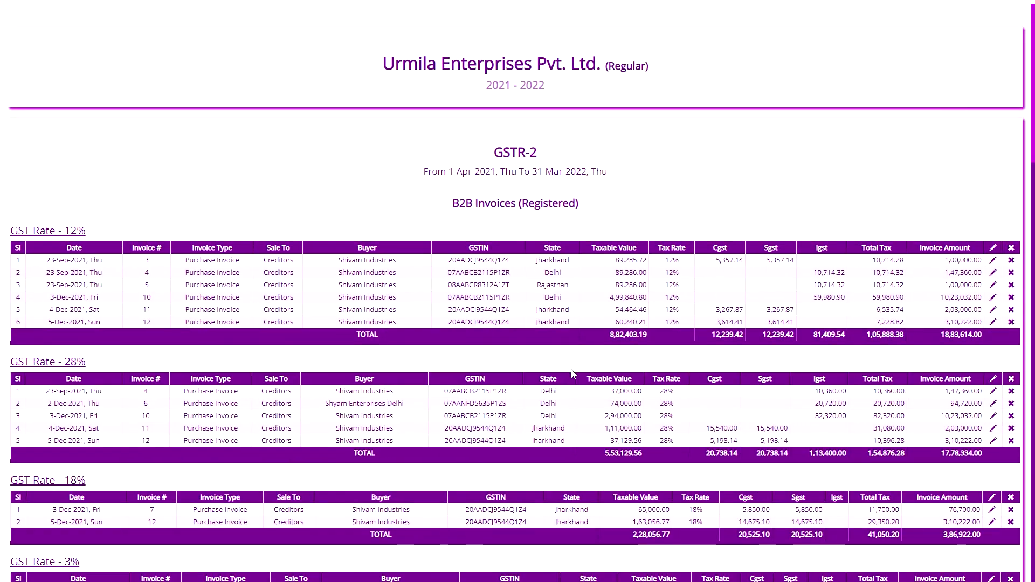
- Examine GSTR-2's purchase returns, reverse charge, composite scheme and nil rated or exempted sections, then the final report's grand total
scroll(295, 282, "down", 8)
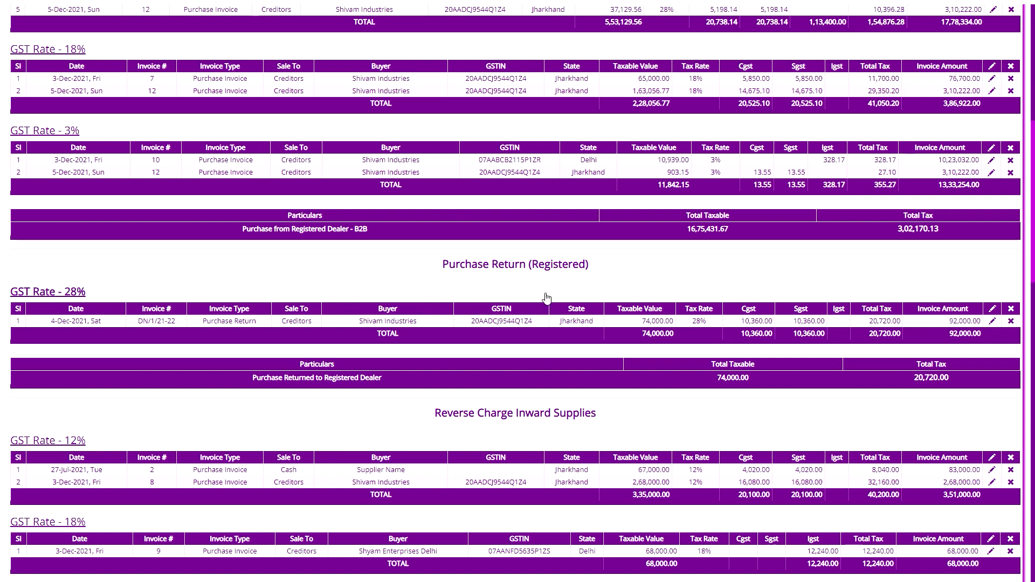
scroll(559, 311, "down", 4)
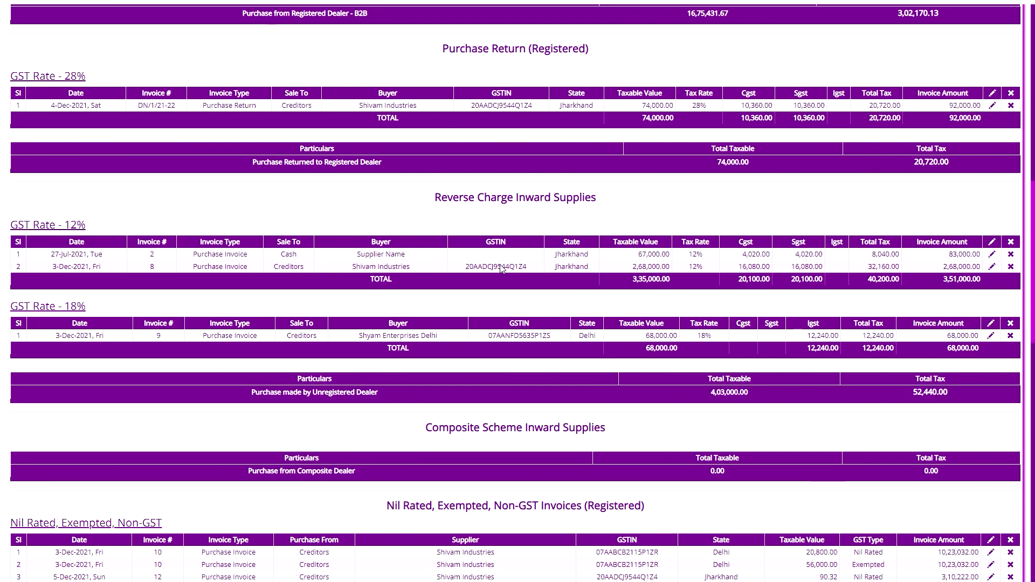
scroll(486, 295, "down", 3)
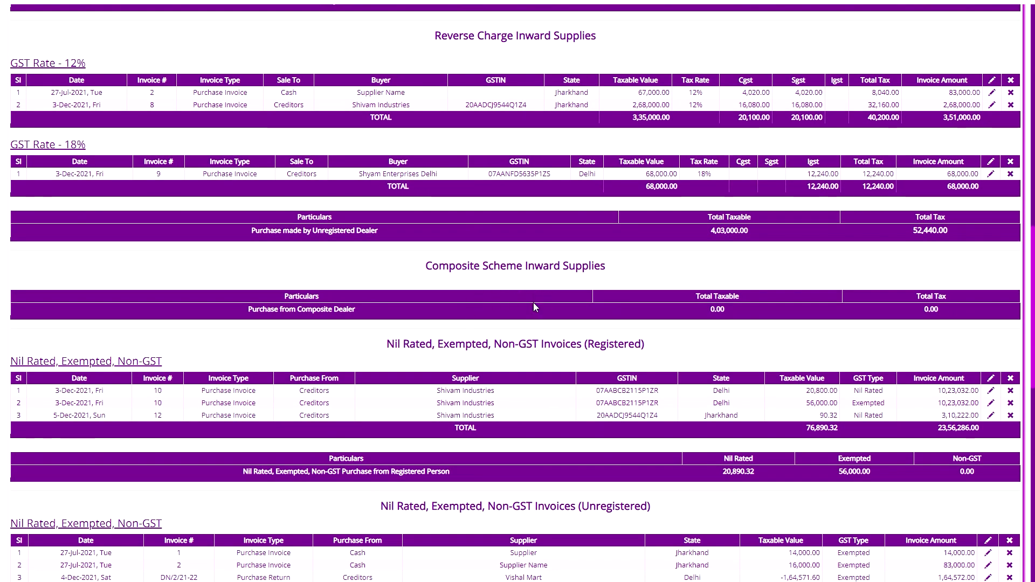
scroll(528, 306, "down", 1)
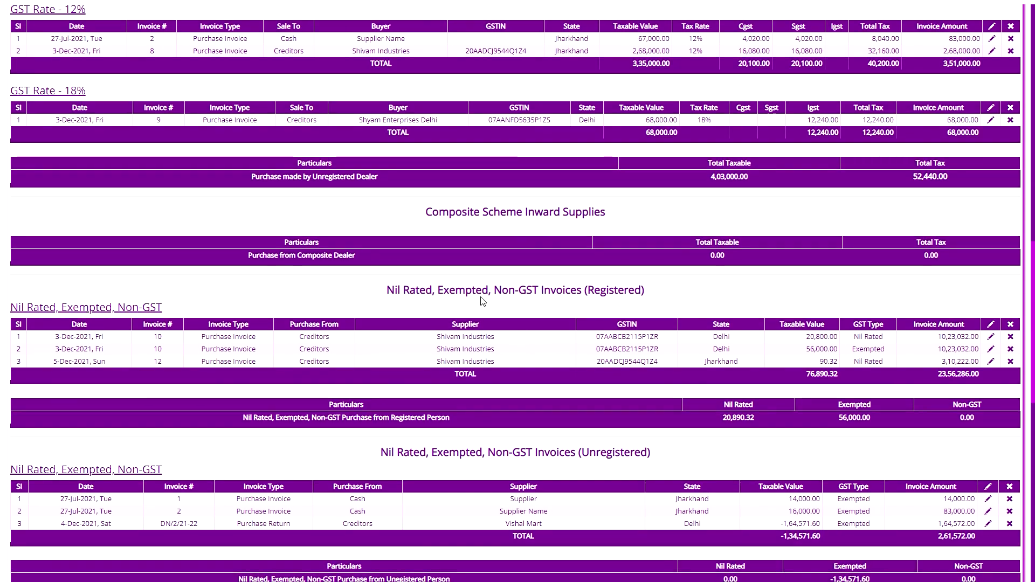
scroll(539, 307, "down", 2)
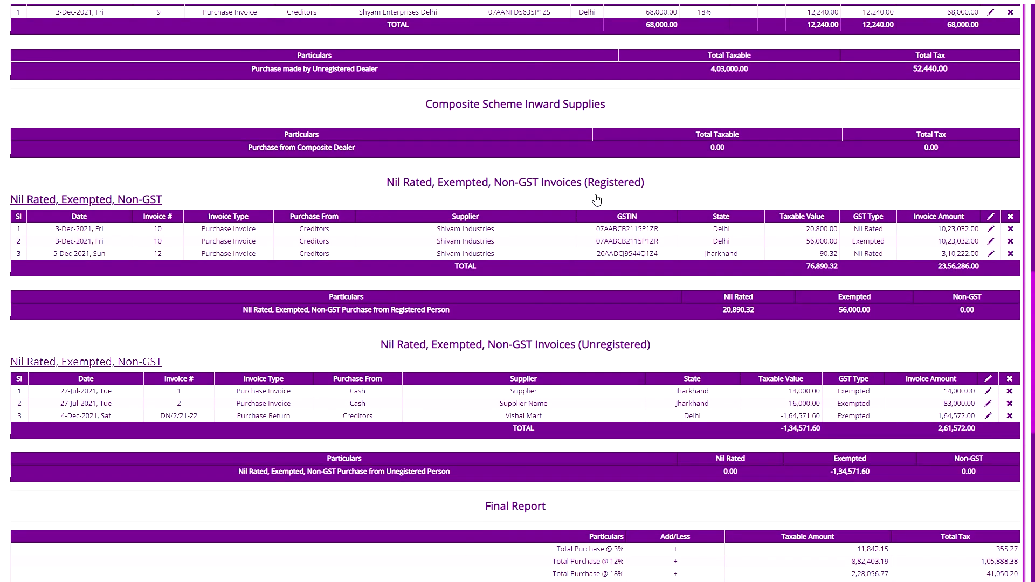
scroll(593, 366, "down", 3)
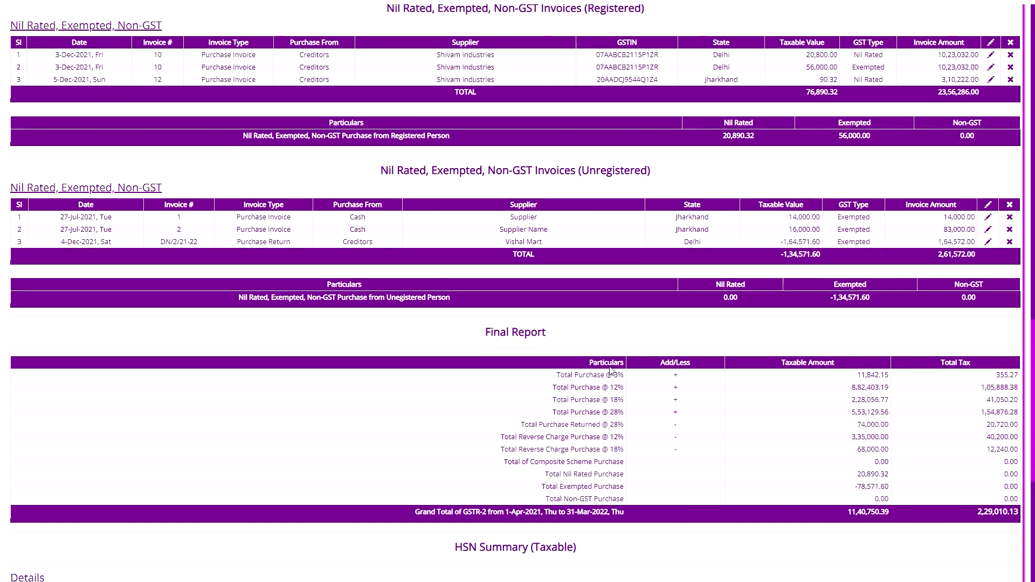
scroll(611, 370, "down", 2)
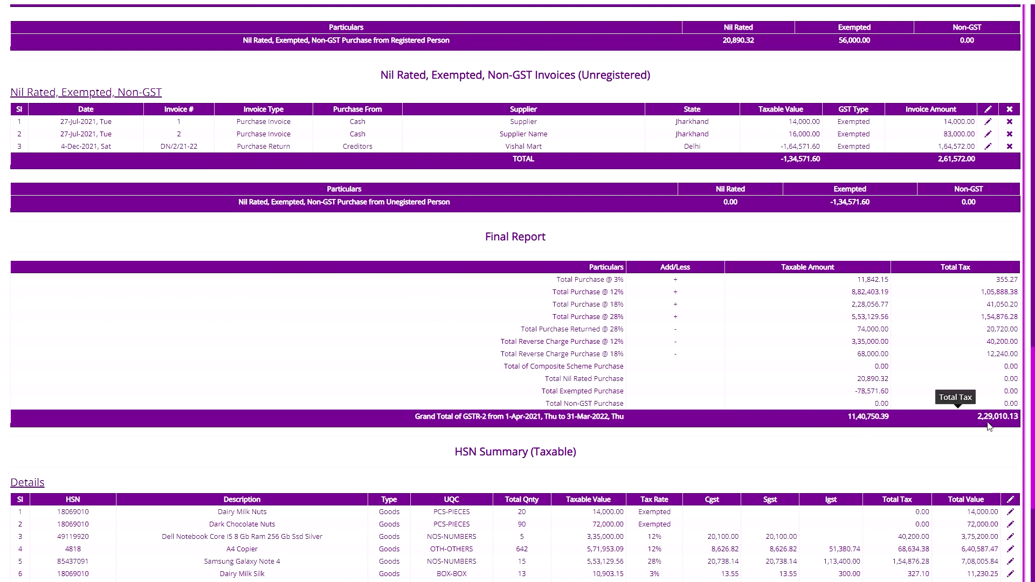
key("Home")
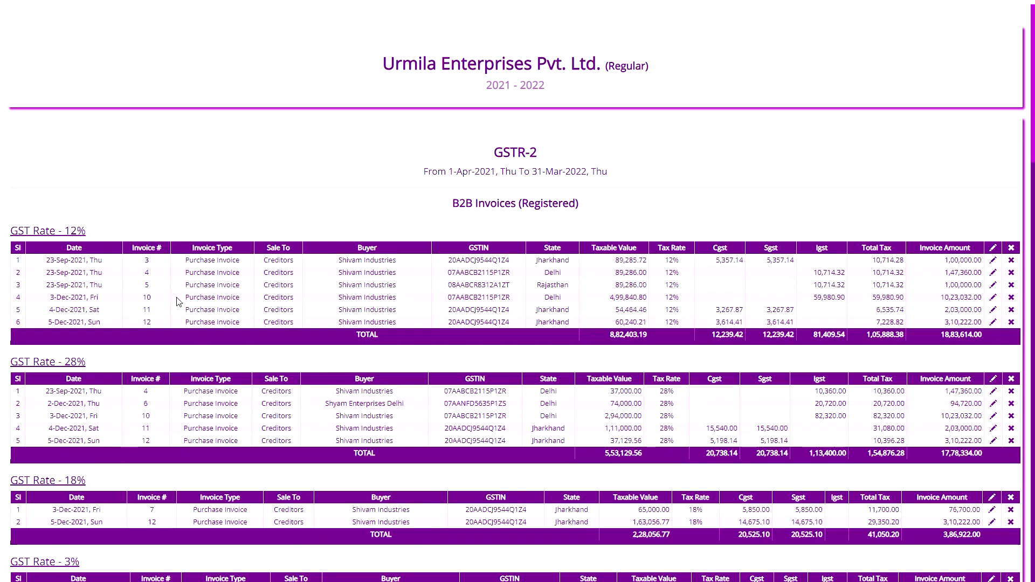
- View purchase invoice 10 of 3-Dec-2021 from the 12% B2B list and return to the GSTR-2 final report summary
left_click(146, 298)
left_click(1023, 10)
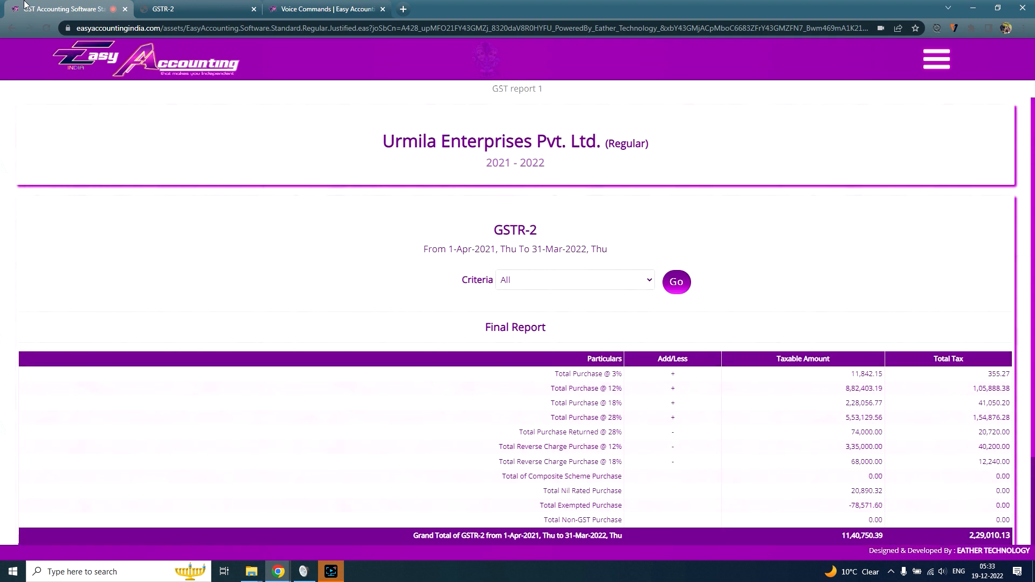
scroll(118, 154, "down", 2)
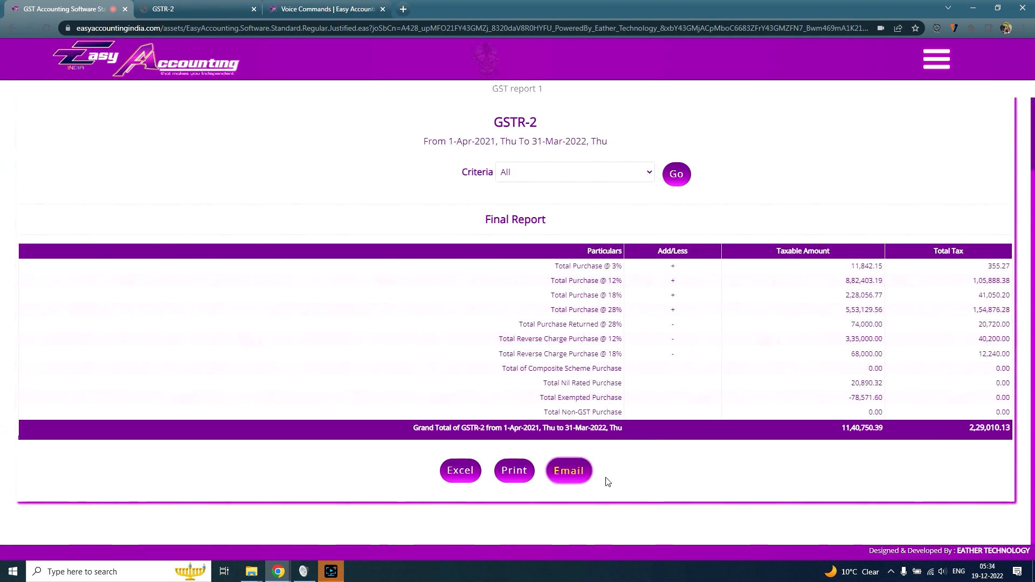
- Open the GSTR-3B report and show it in full screen
left_click(936, 58)
left_click(981, 209)
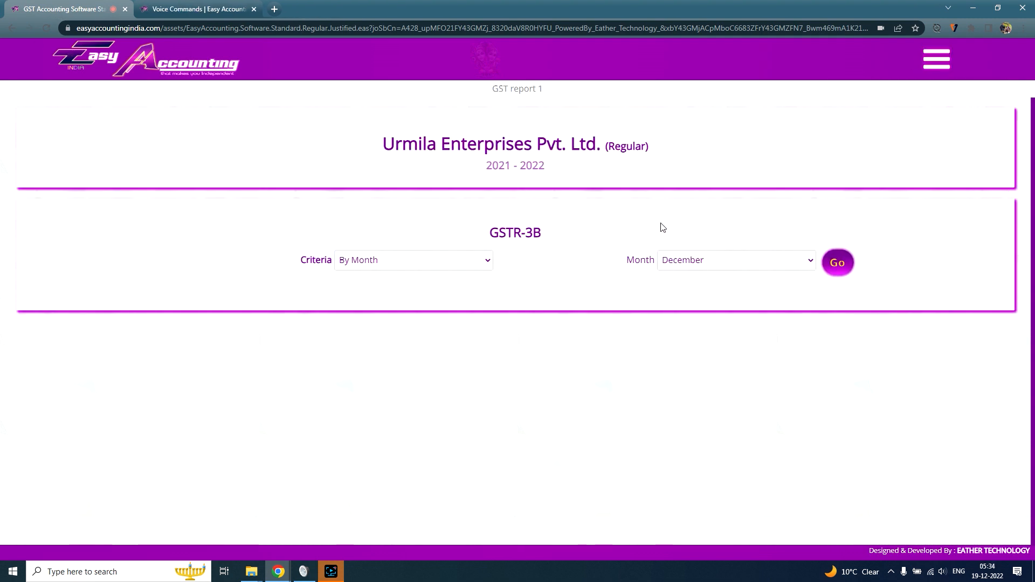
key("F11")
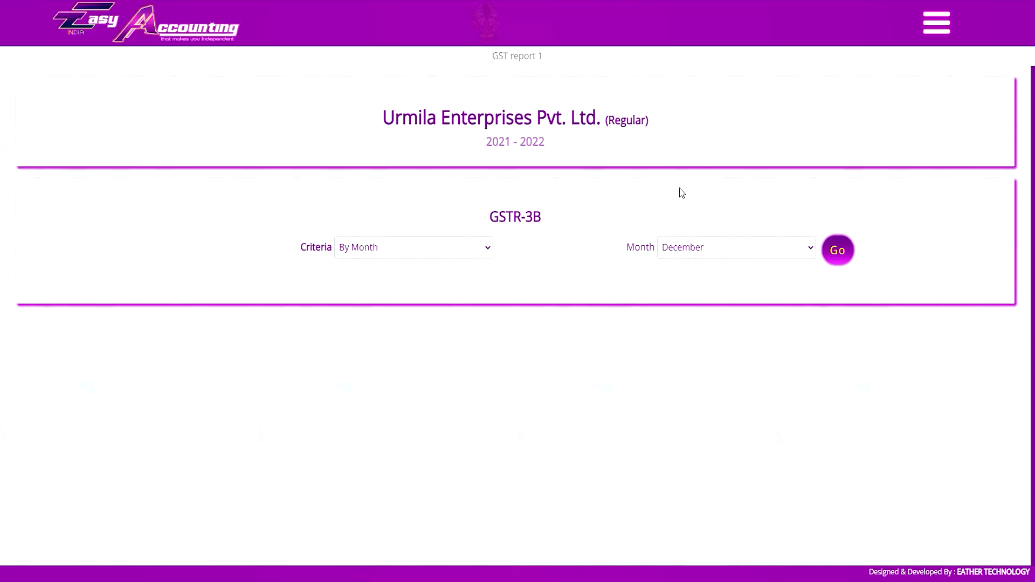
- Generate the GSTR-3B report by month for September and review its purchase details and final report
left_click(450, 254)
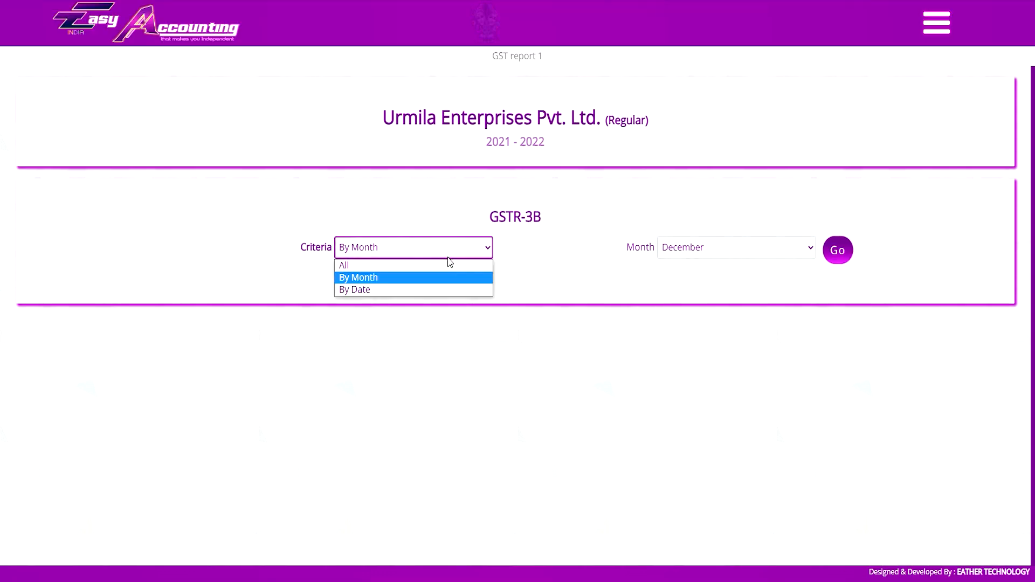
left_click(452, 277)
left_click(769, 254)
left_click(684, 361)
scroll(680, 317, "down", 8)
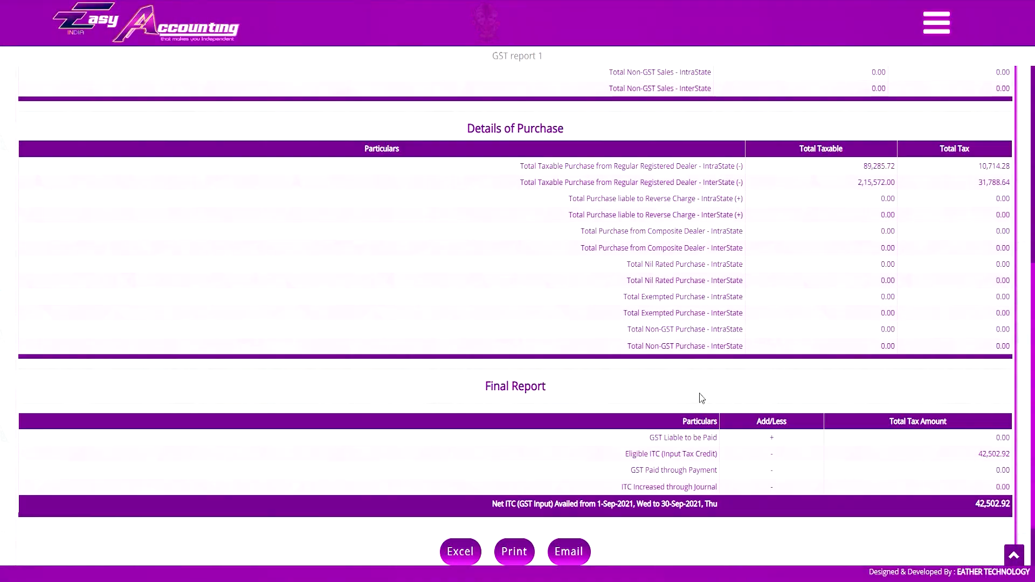
- Switch the GSTR-3B report's month to December, regenerate it and review the net GST in its final report
scroll(558, 448, "up", 9)
left_click(739, 263)
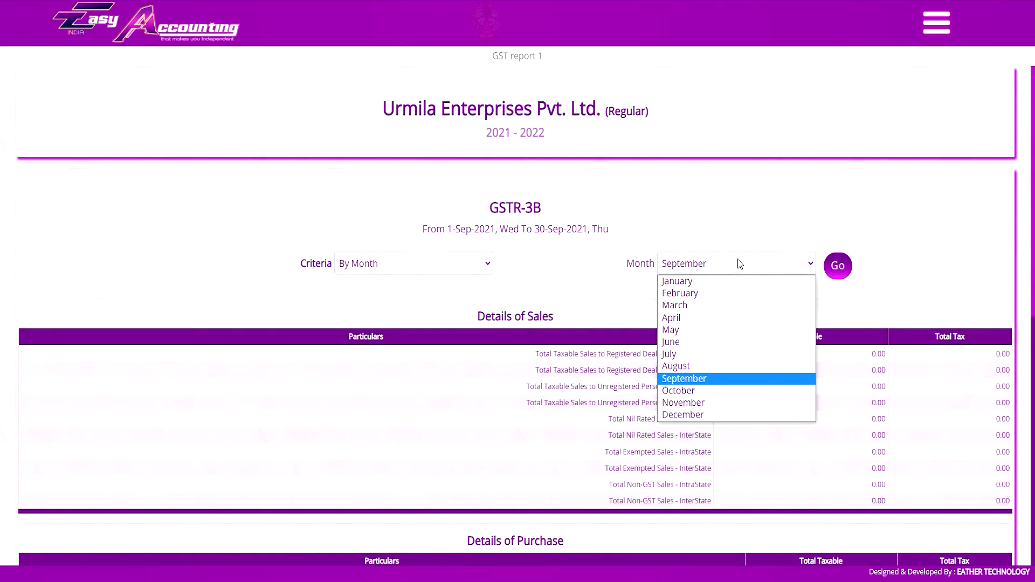
left_click(689, 414)
left_click(837, 267)
scroll(530, 472, "down", 9)
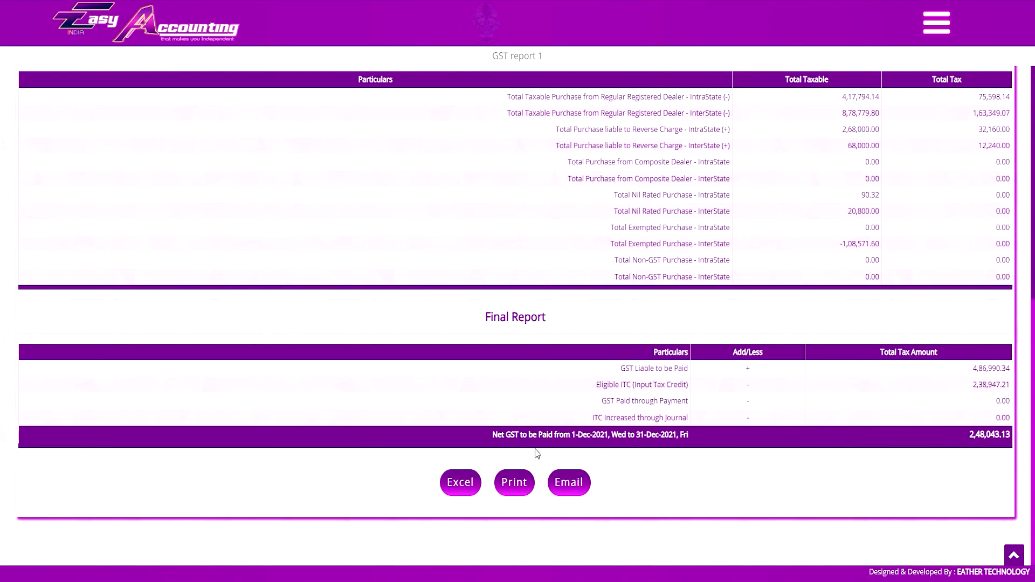
scroll(650, 459, "up", 9)
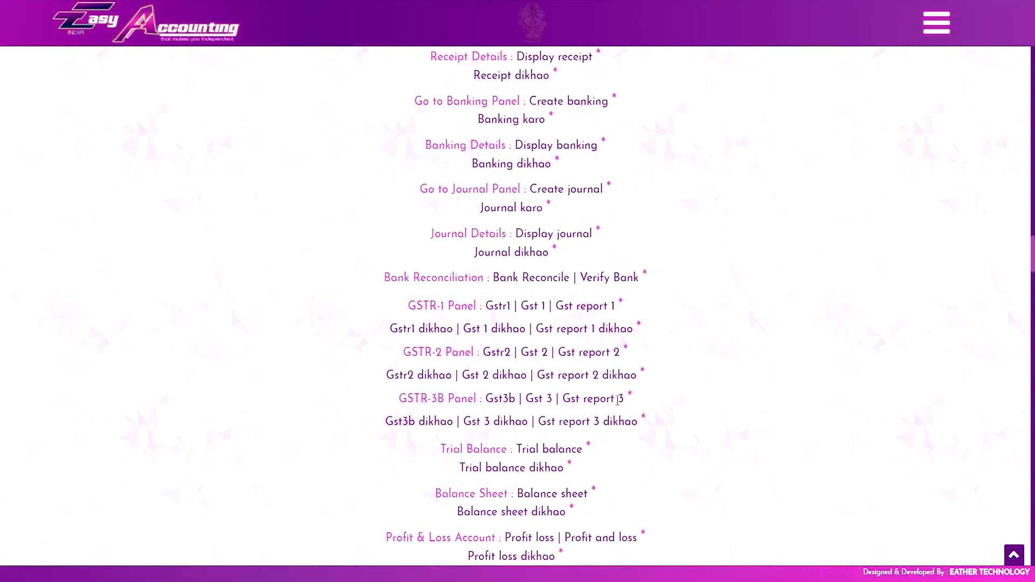
- Generate the reopened GSTR-3B report with the criteria By Month and December as the month
left_click(461, 248)
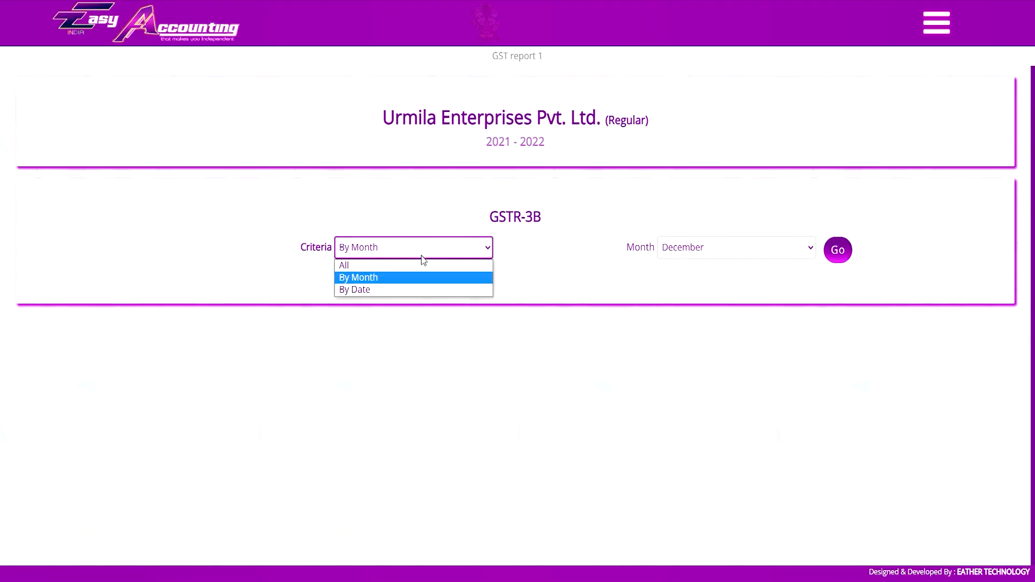
left_click(420, 279)
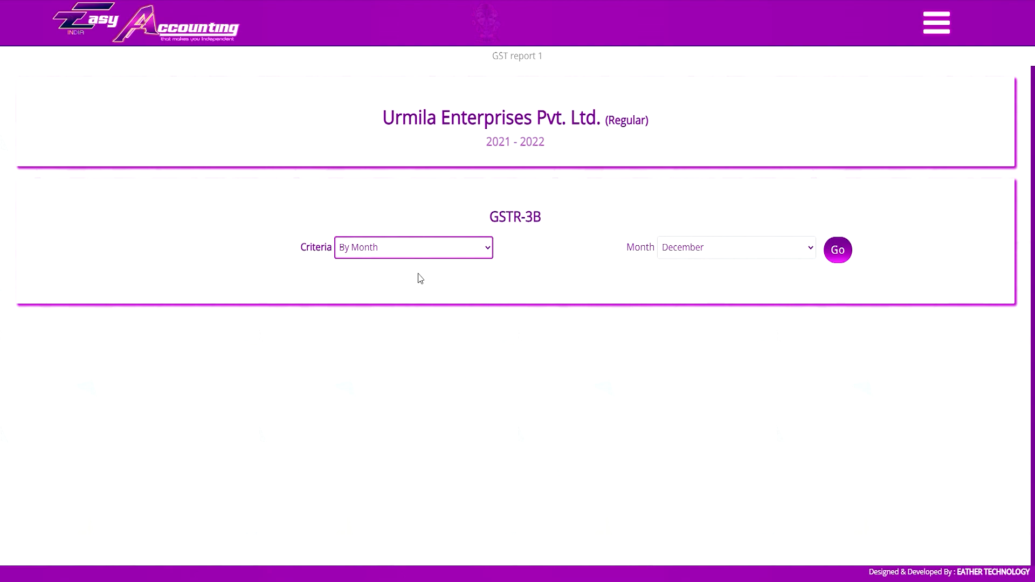
left_click(838, 250)
- Examine the December GSTR-3B report's sales details, purchase details and final report of GST liability and input tax credit
scroll(822, 259, "down", 2)
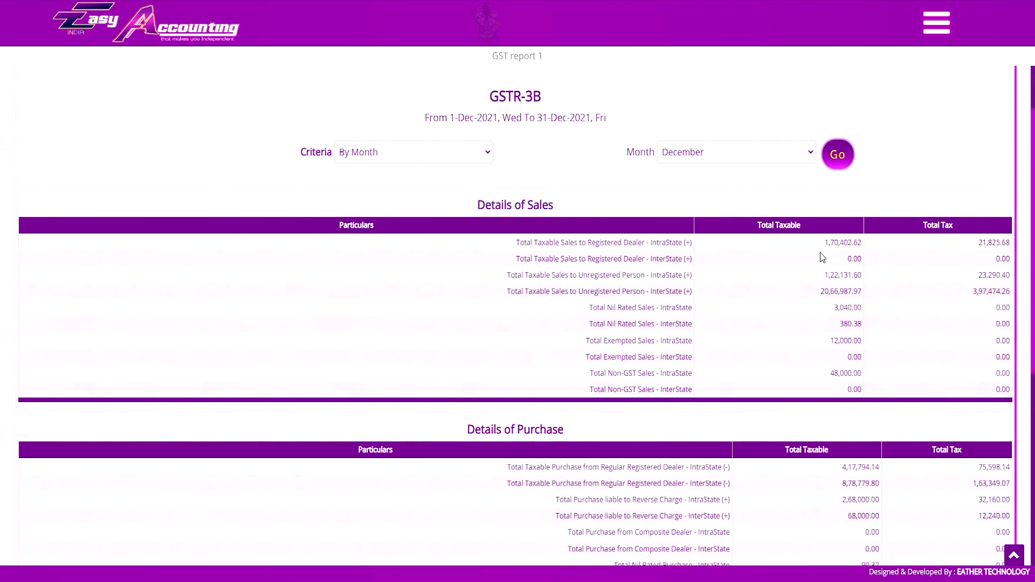
scroll(715, 265, "up", 1)
scroll(664, 294, "down", 2)
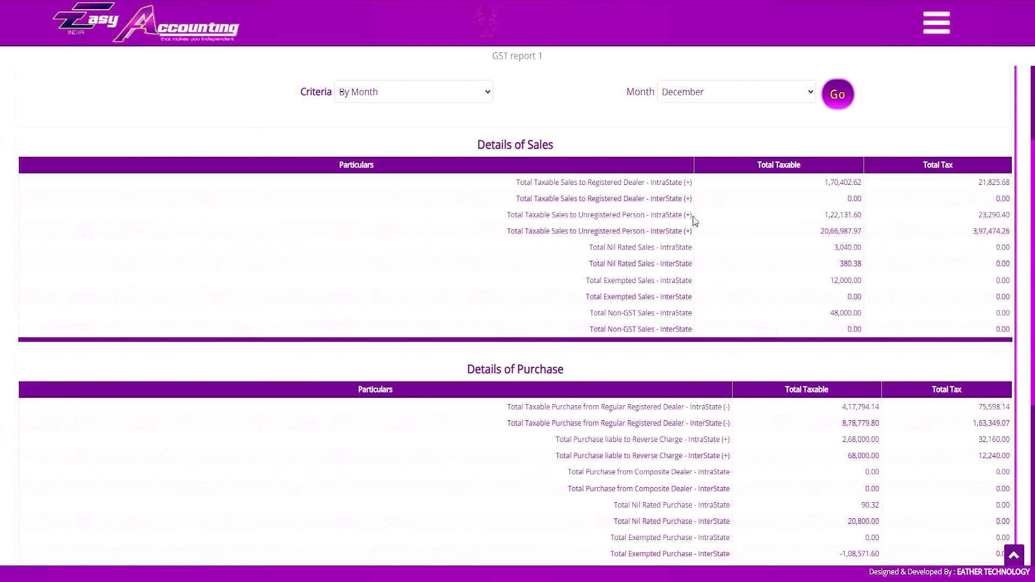
scroll(682, 387, "down", 5)
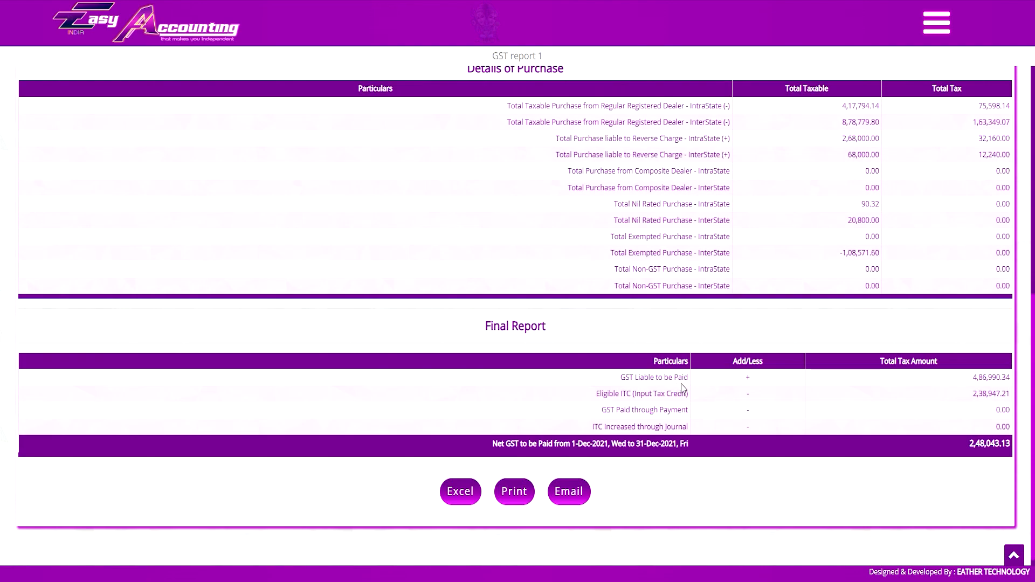
scroll(687, 382, "up", 1)
scroll(745, 443, "up", 6)
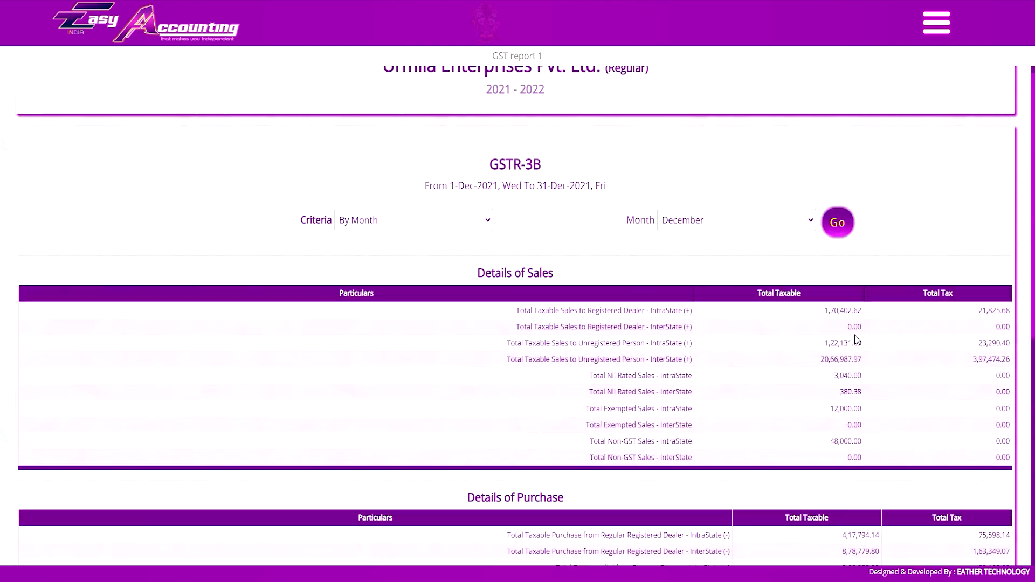
scroll(895, 241, "down", 5)
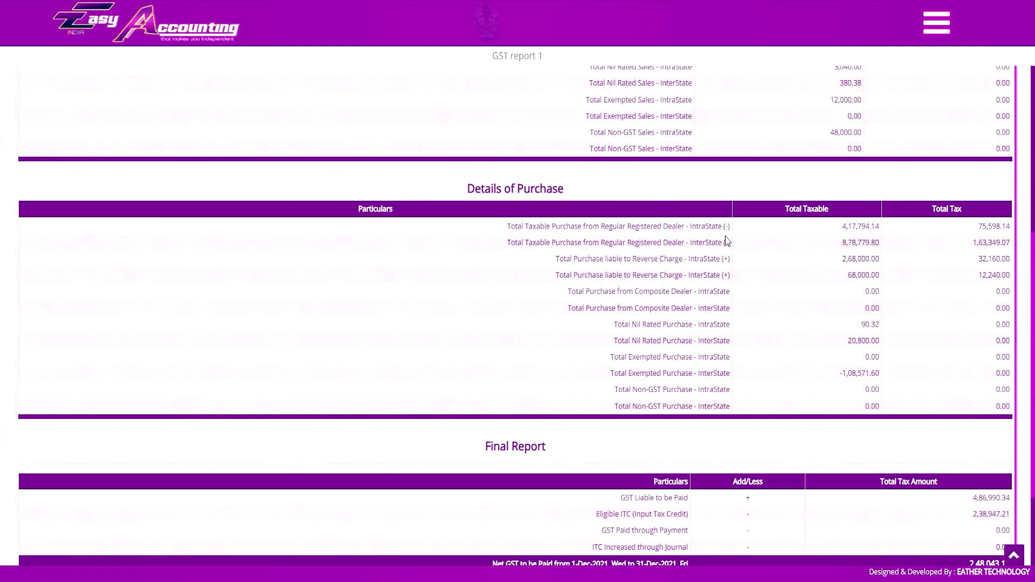
- Review the December GSTR-3B report's net GST to be paid, comparing it with the sales and purchase details
scroll(727, 241, "down", 2)
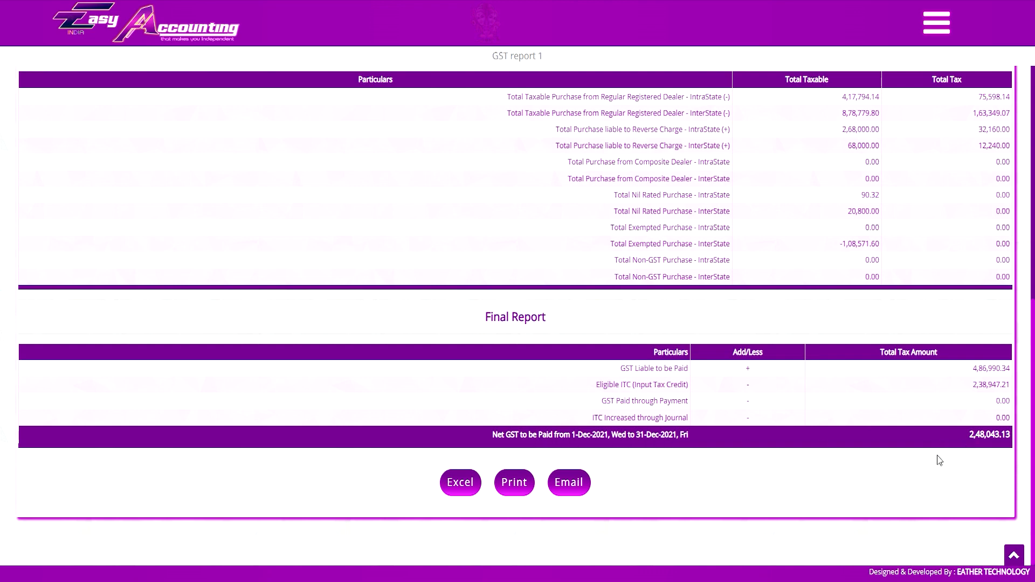
scroll(937, 456, "up", 9)
scroll(596, 259, "down", 9)
scroll(925, 458, "up", 9)
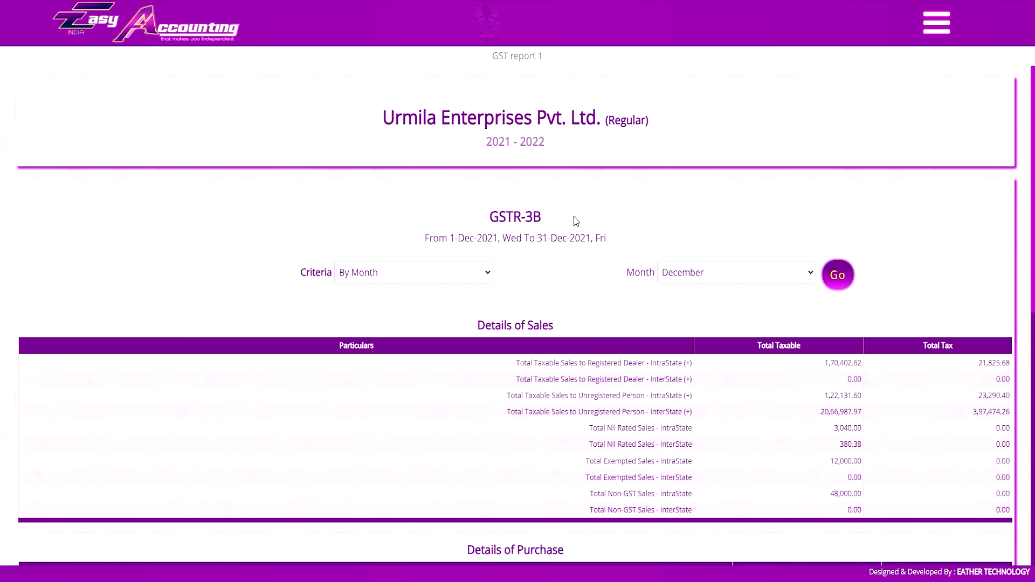
scroll(549, 241, "down", 2)
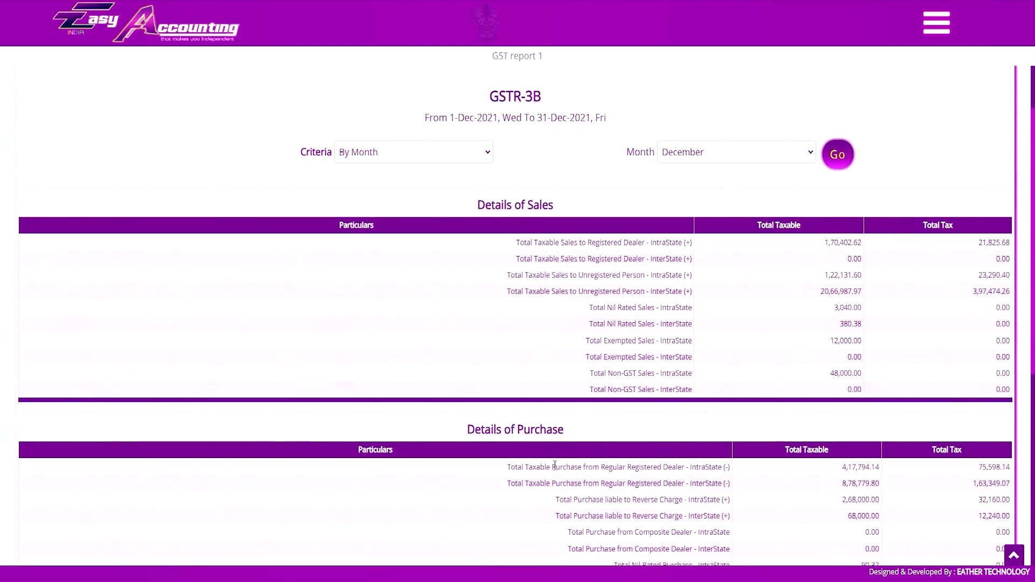
scroll(464, 200, "up", 2)
- Generate the GSTR-3B report with the criteria All and review its purchase details and final report
left_click(430, 272)
left_click(431, 272)
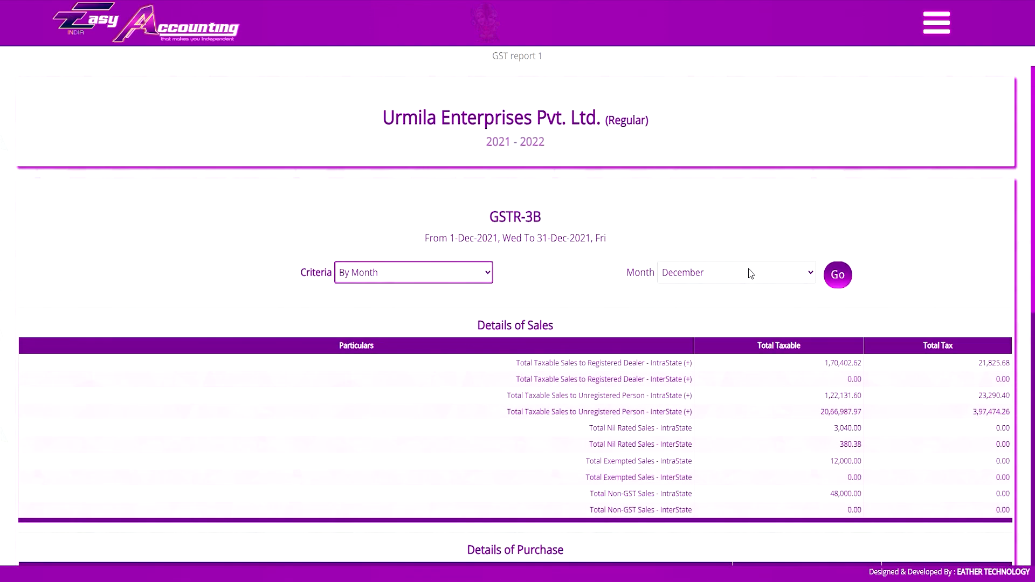
left_click(749, 273)
left_click(733, 271)
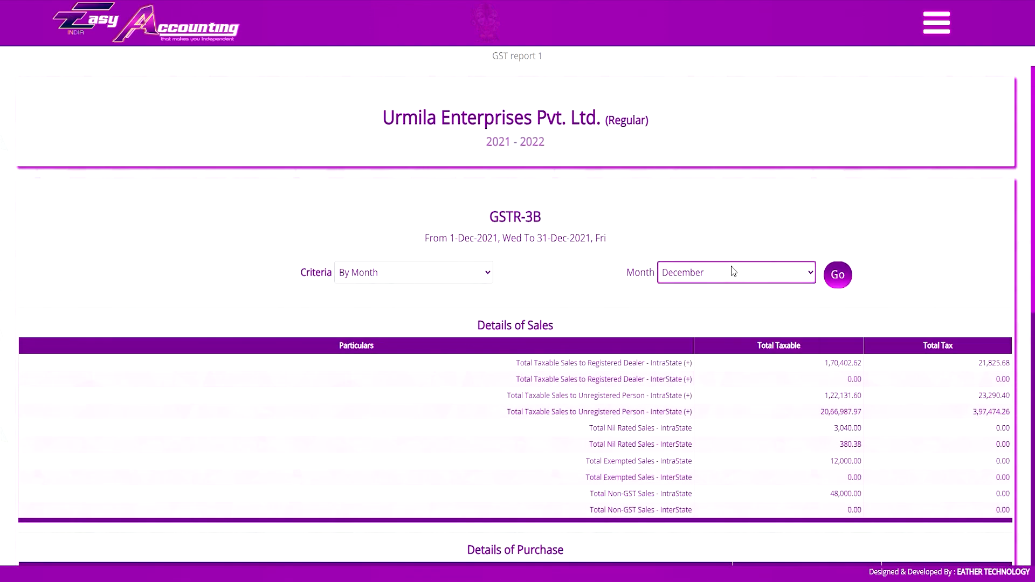
left_click(454, 275)
left_click(416, 285)
left_click(670, 285)
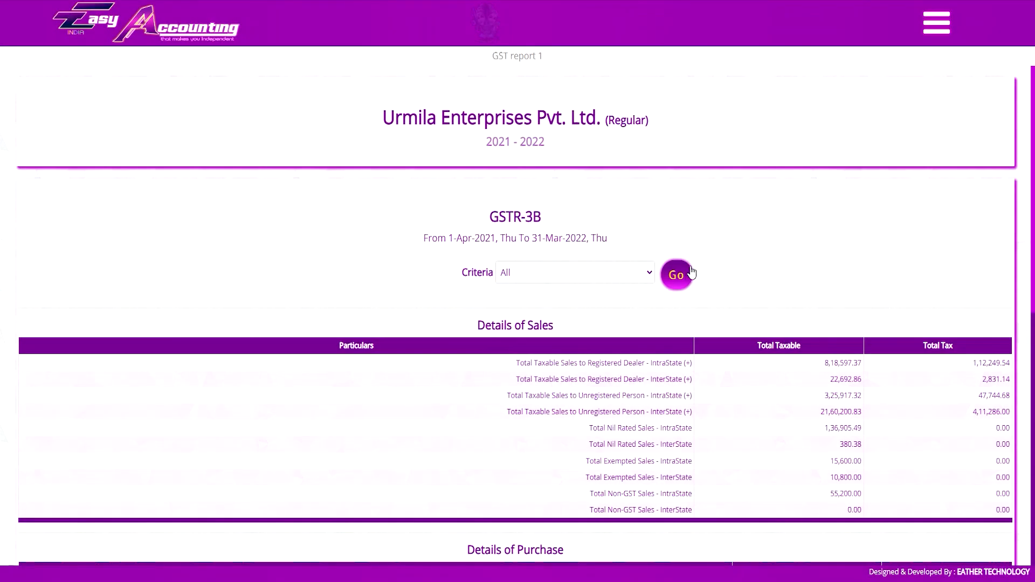
scroll(751, 232, "down", 10)
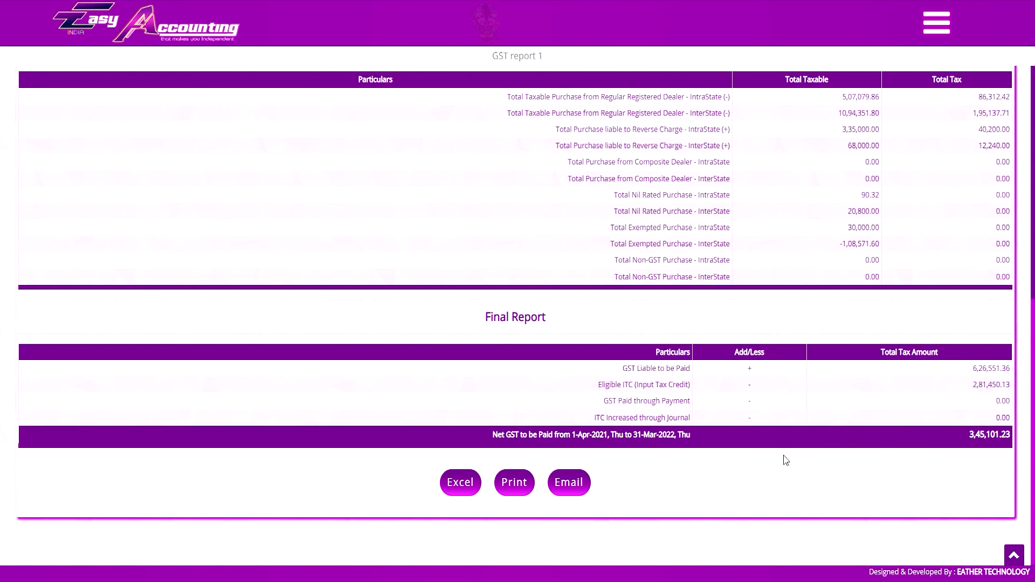
scroll(869, 470, "up", 1)
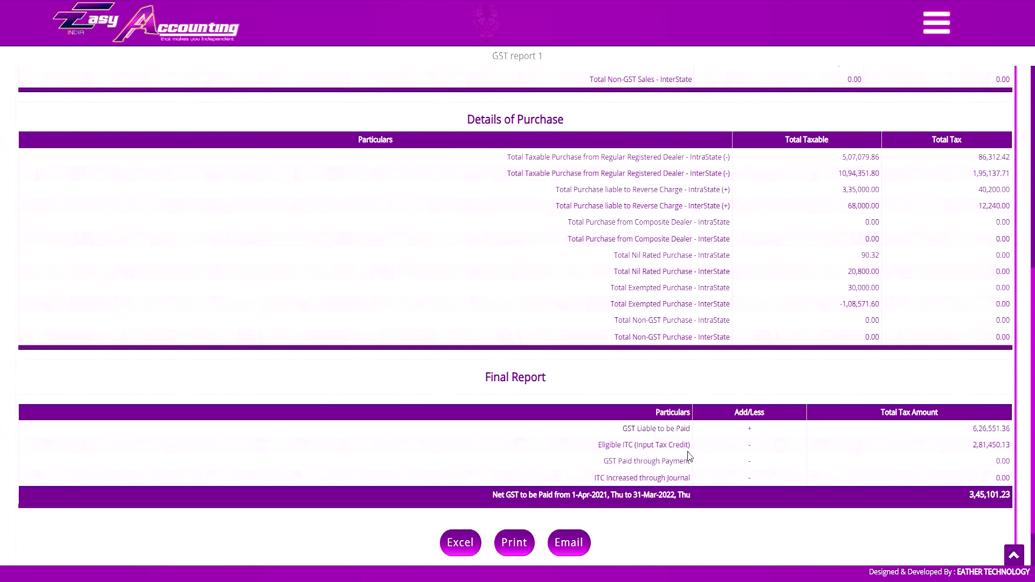
scroll(723, 453, "down", 1)
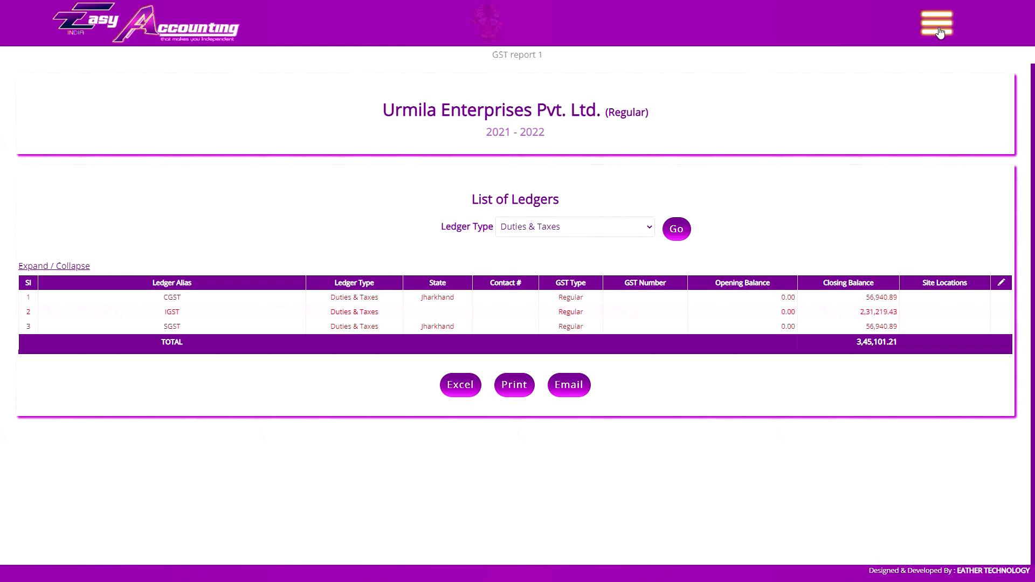
left_click(937, 22)
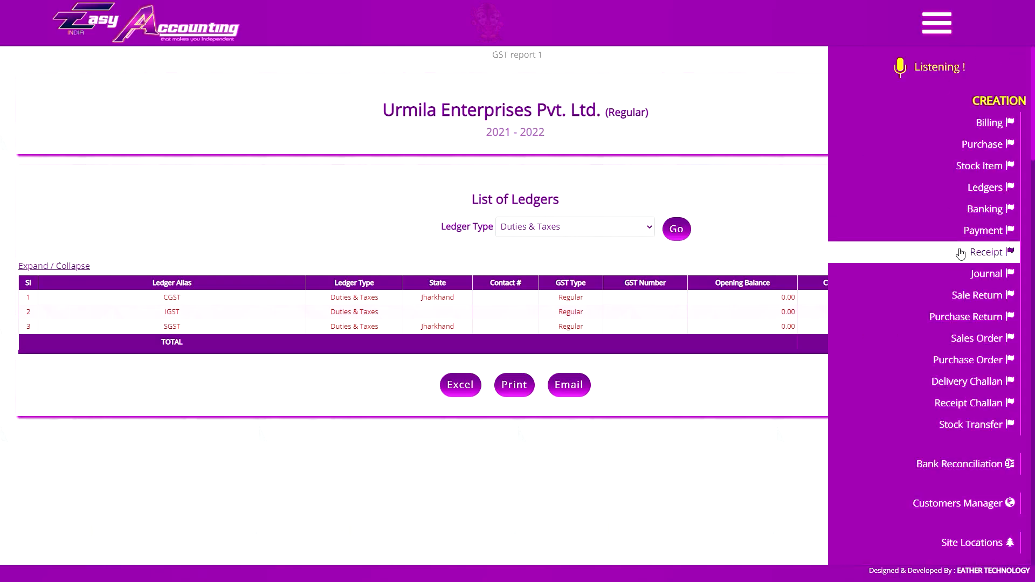
left_click(937, 24)
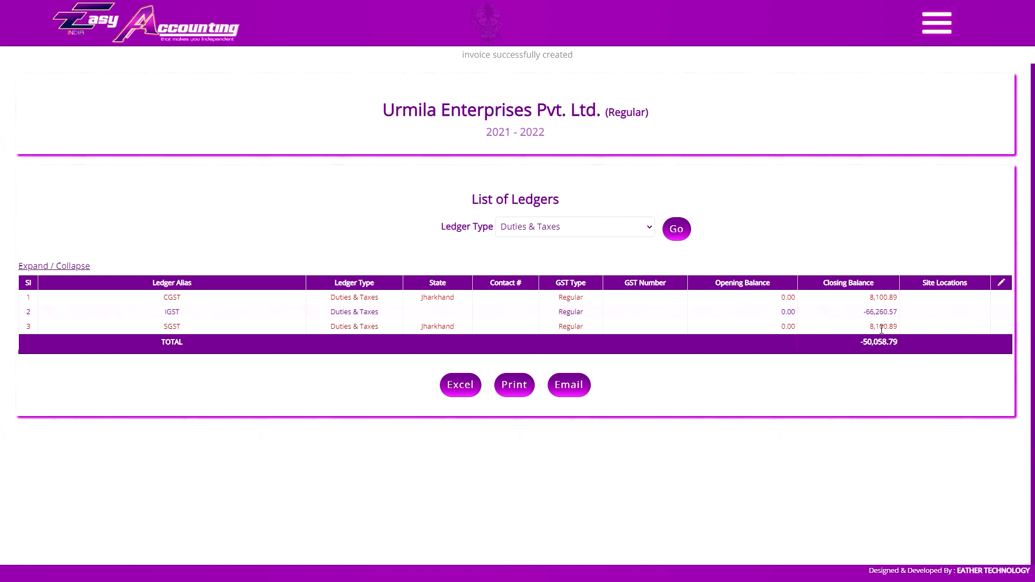
left_click(937, 22)
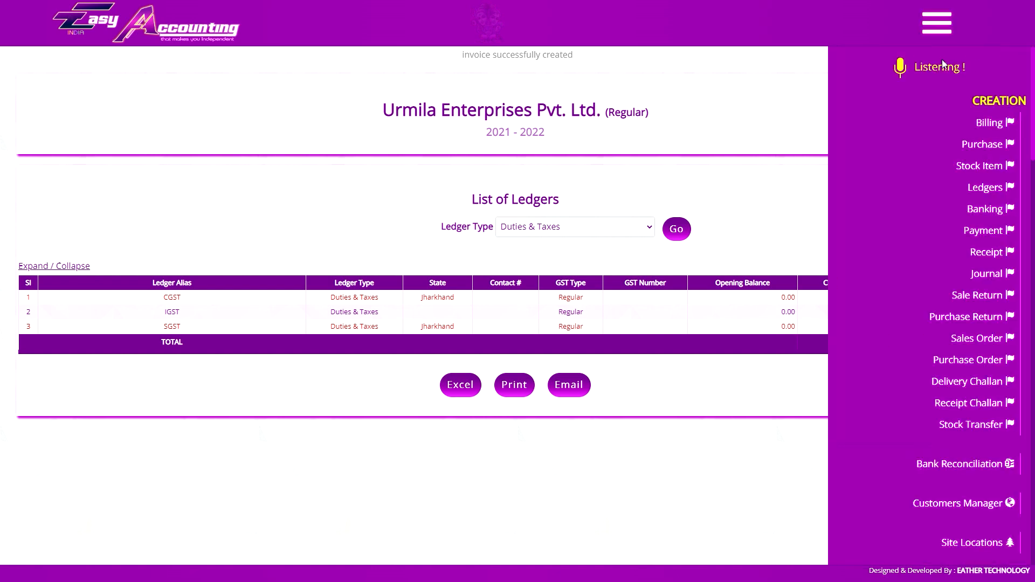
left_click(937, 22)
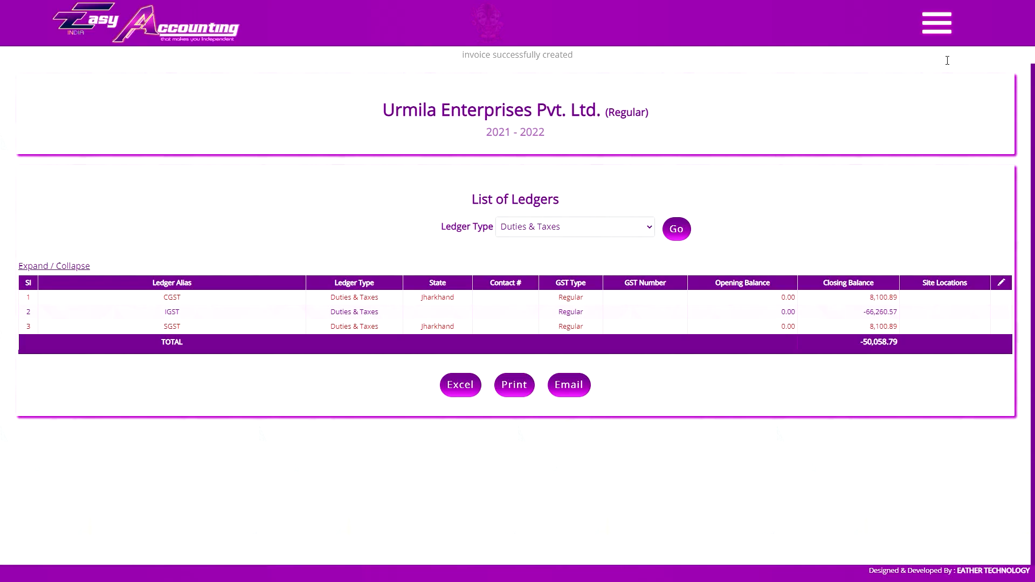
- Start a journal entry to CGST from IGST with an amount of 8100.89
left_click(936, 23)
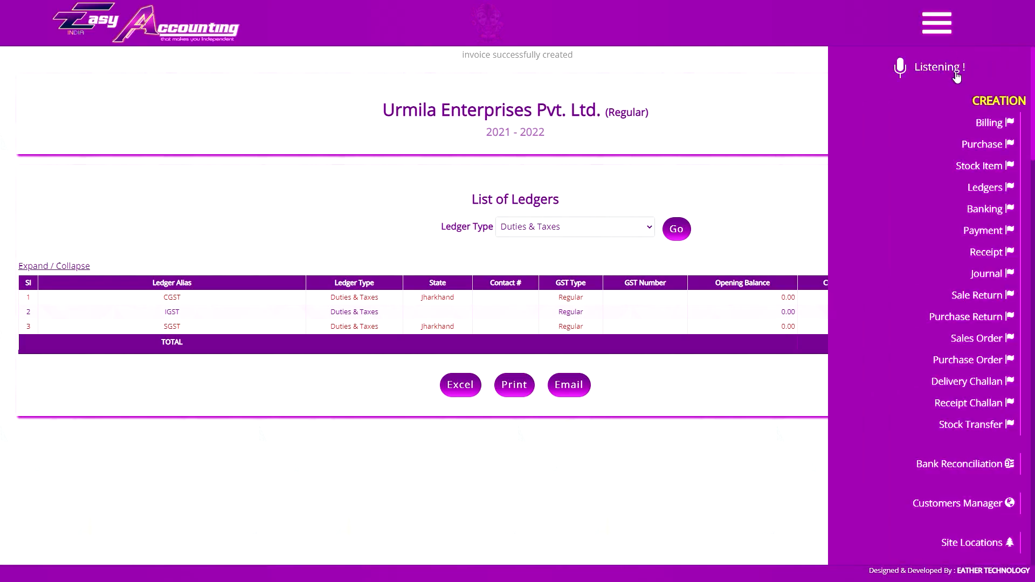
left_click(973, 275)
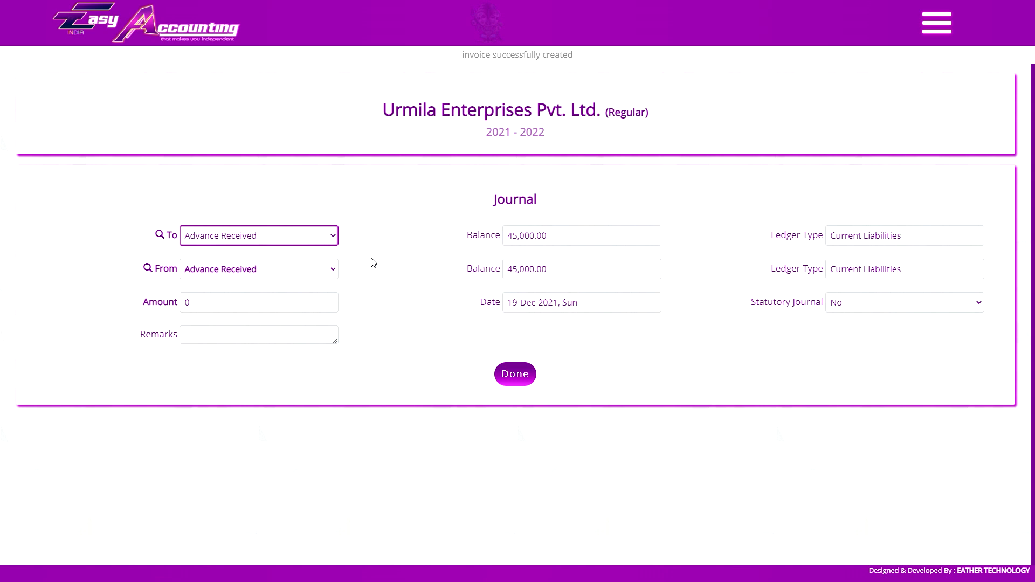
left_click(240, 235)
left_click(231, 256)
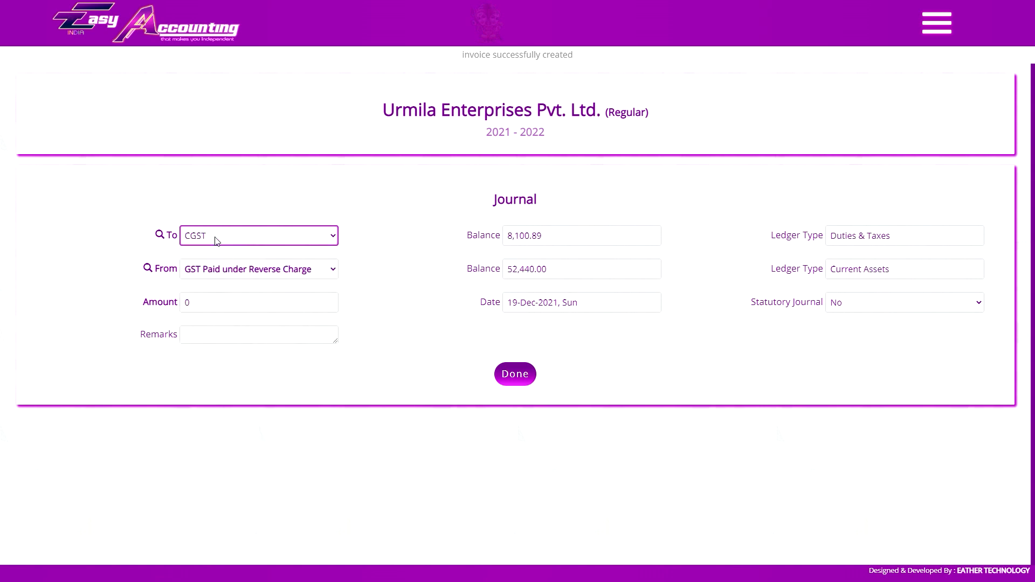
left_click(232, 271)
left_click(227, 403)
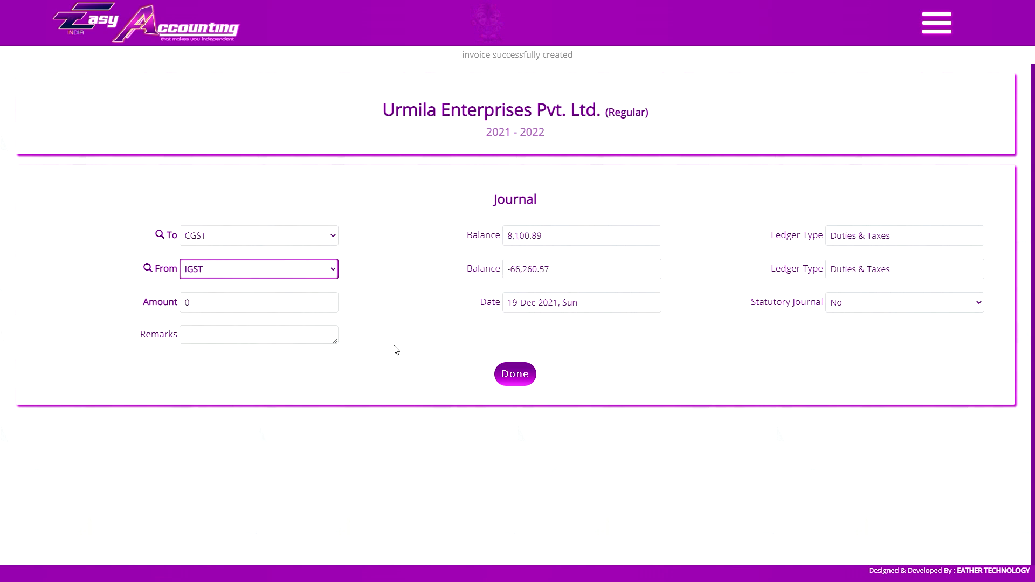
left_click(271, 305)
type("8100.89")
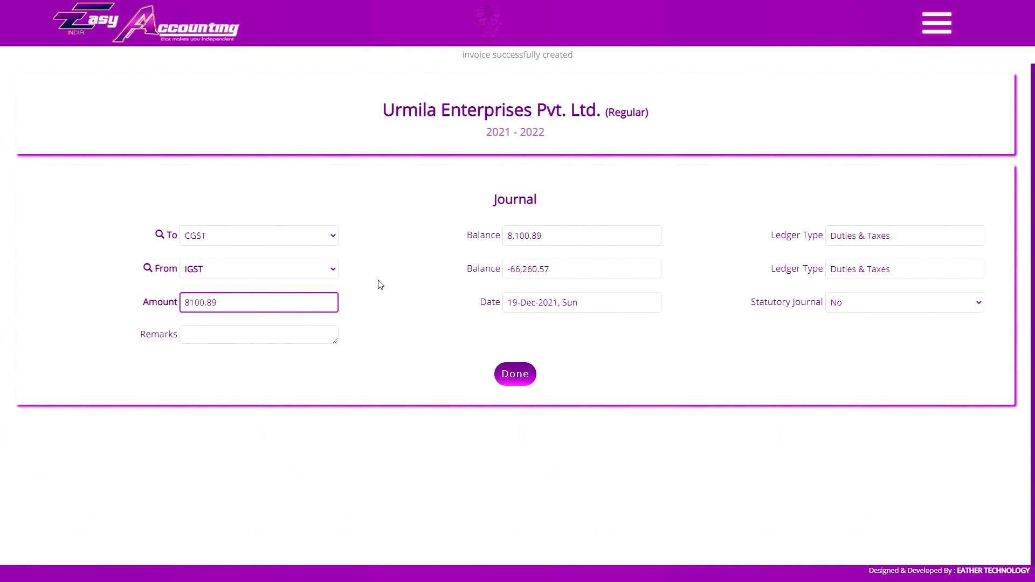
- Date the CGST journal 31-Dec-2021, add the remark "adjustment of cgst with itc" and save it
left_click(541, 300)
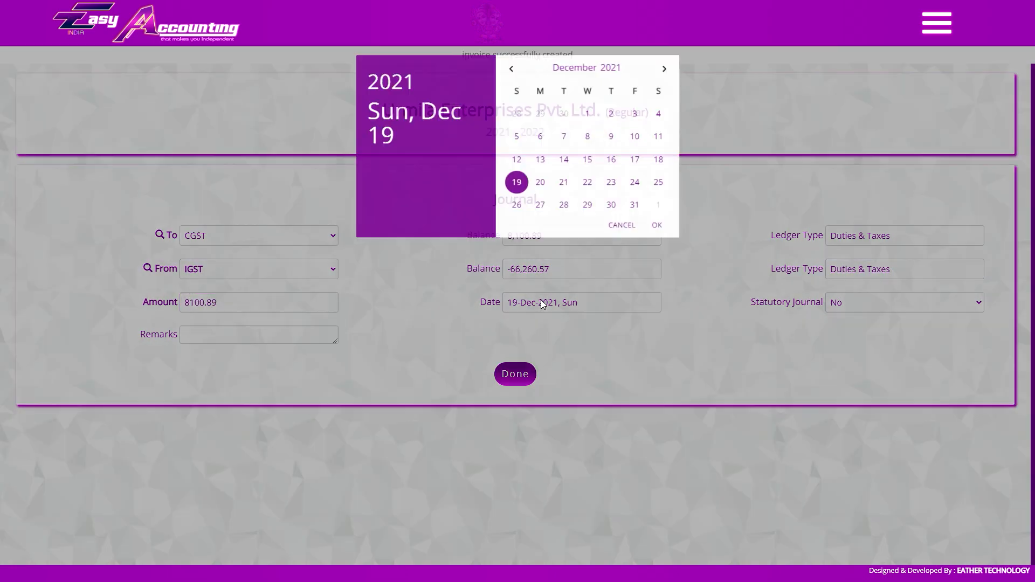
left_click(623, 215)
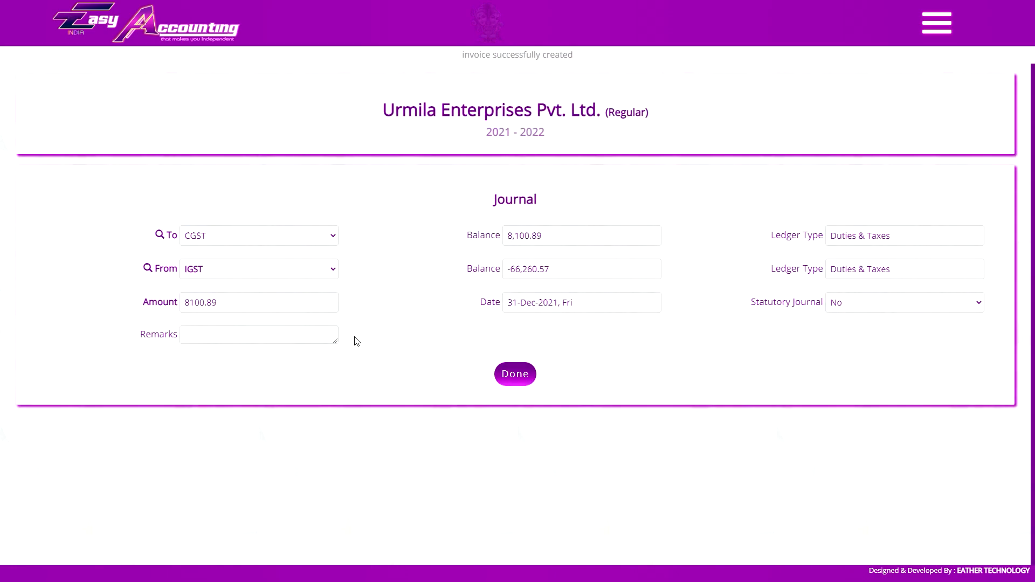
left_click_drag(335, 341, 335, 369)
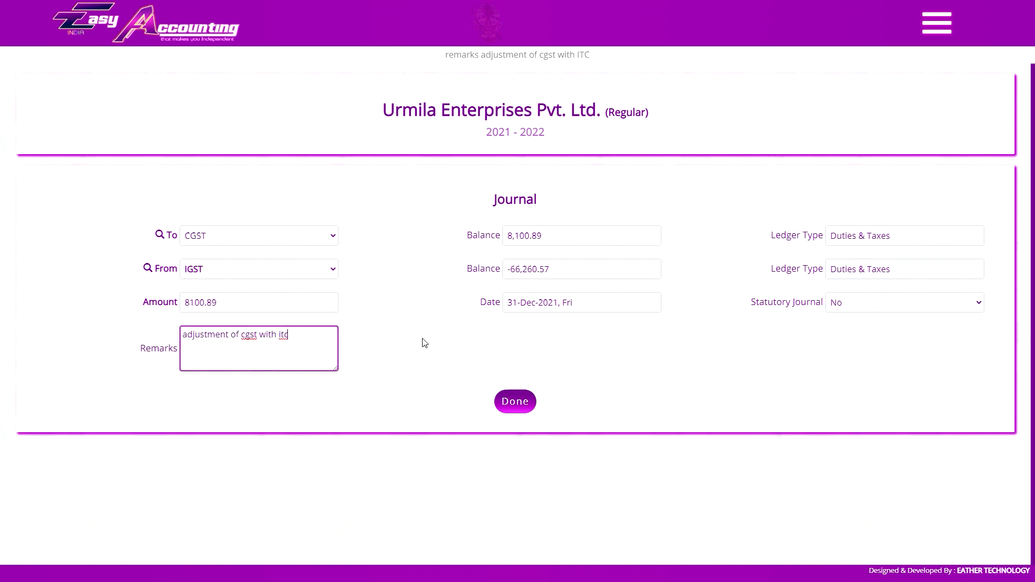
left_click(518, 410)
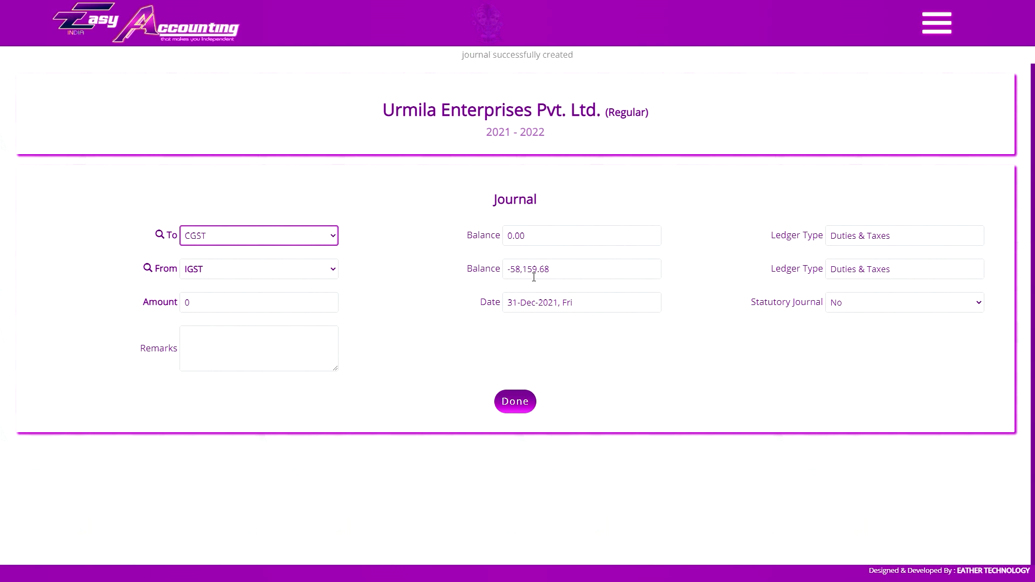
- Fill in a second journal entry to SGST from IGST with an amount of 8100.89
left_click(244, 246)
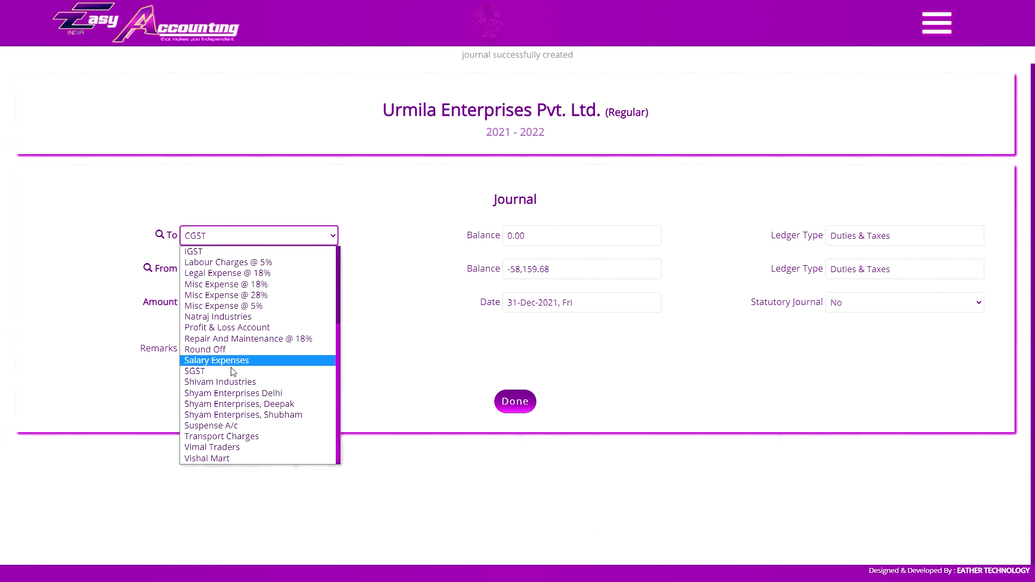
left_click(266, 362)
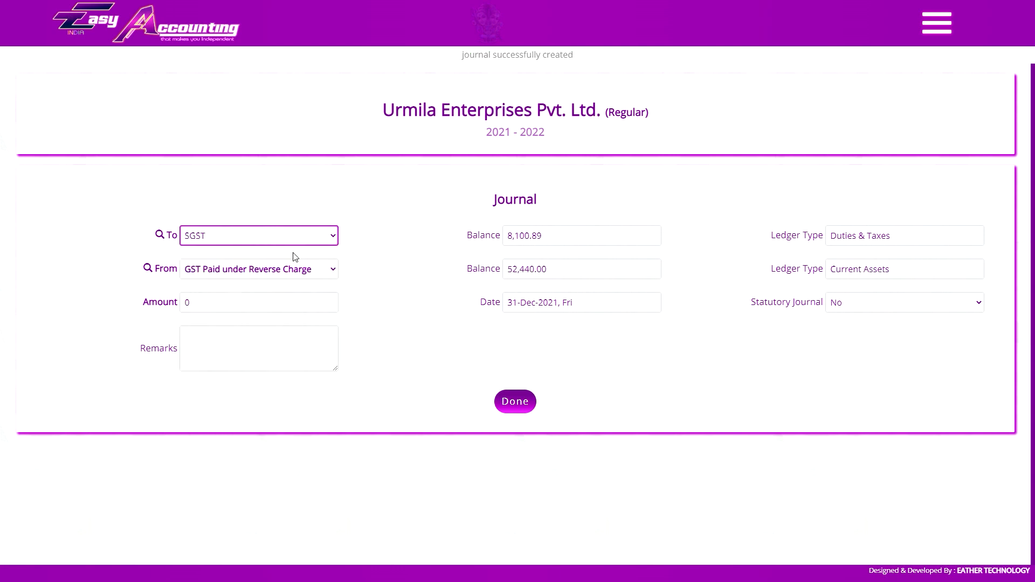
left_click(281, 239)
scroll(253, 270, "up", 2)
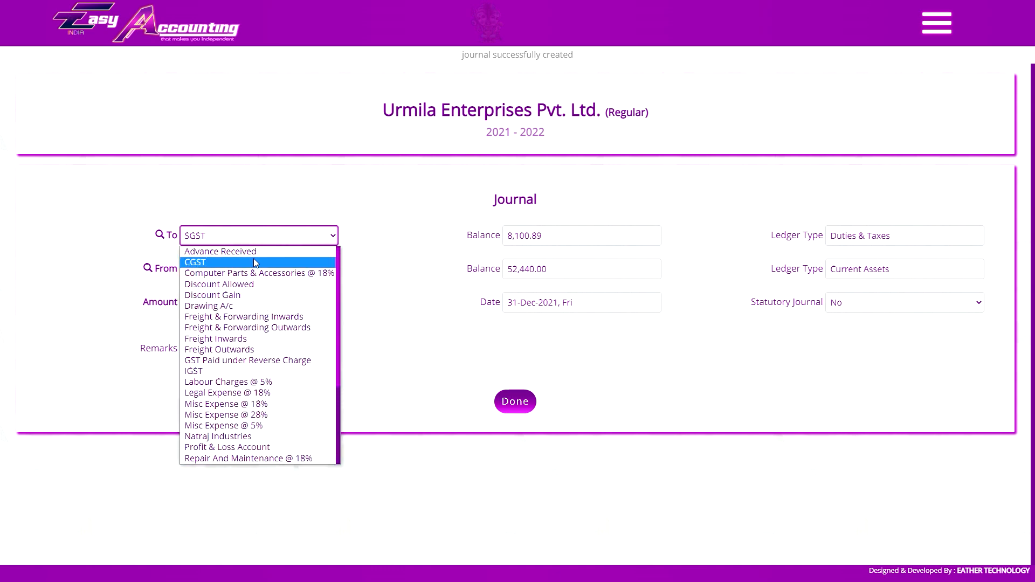
scroll(247, 371, "down", 4)
left_click(246, 371)
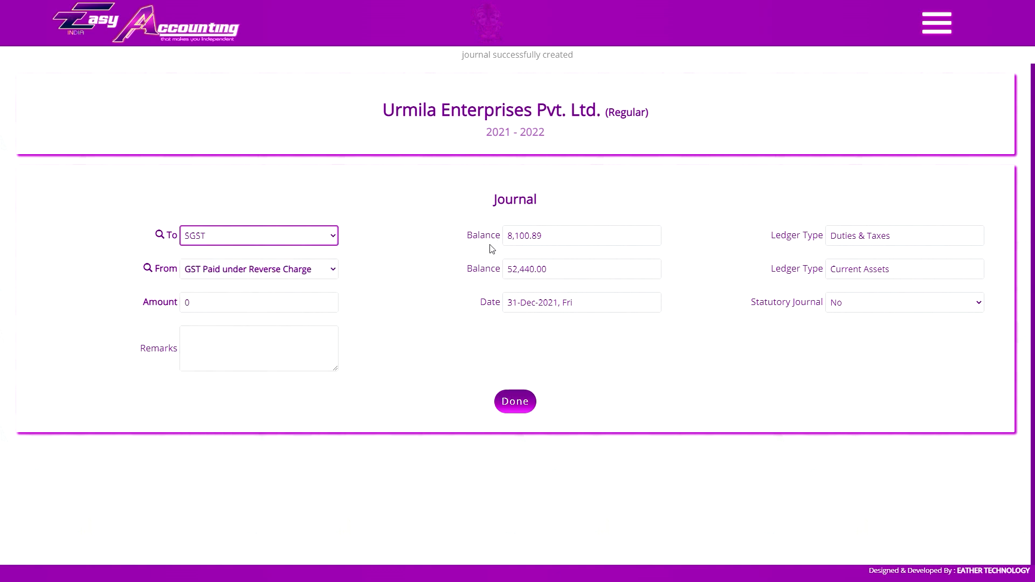
left_click(305, 269)
left_click(270, 405)
left_click(268, 303)
type("8100.89")
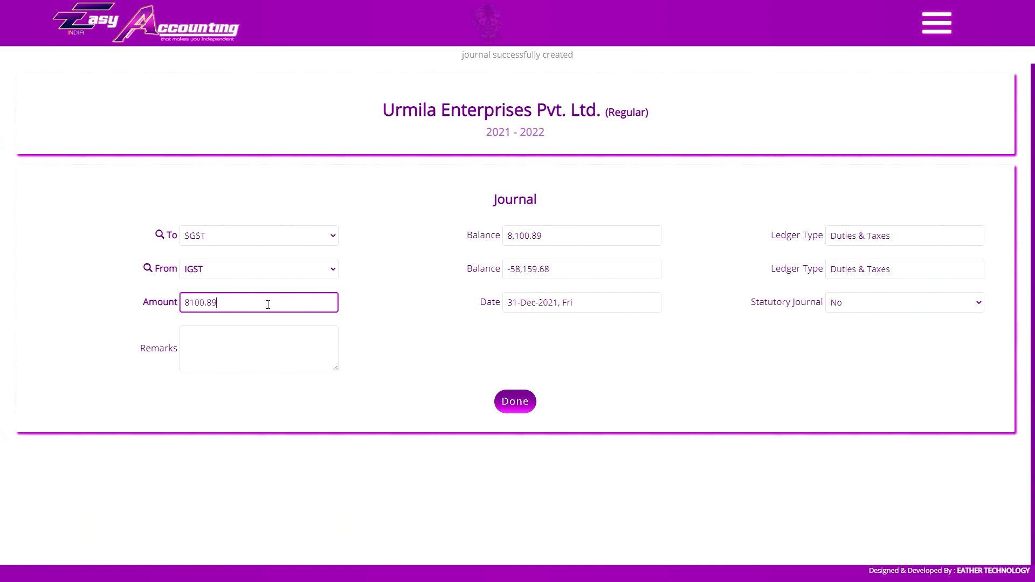
- Enter the remark "adjustment of SGST with ITC" for the SGST journal and save it
double_click(268, 305)
double_click(243, 343)
type("sgswith itc")
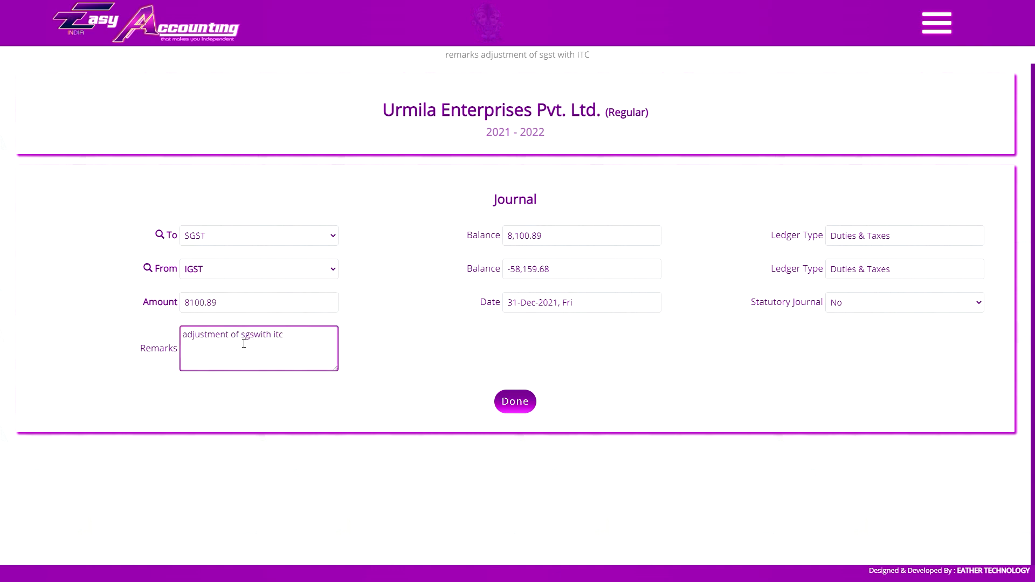
key("ctrl+z")
type("sg")
key("ctrl+z")
type("SGST")
key("End")
key("BackSpace")
key("BackSpace")
key("BackSpace")
type("ITC")
left_click(516, 401)
- Choose a ledger type to filter the list of ledgers
left_click(555, 226)
left_click(576, 443)
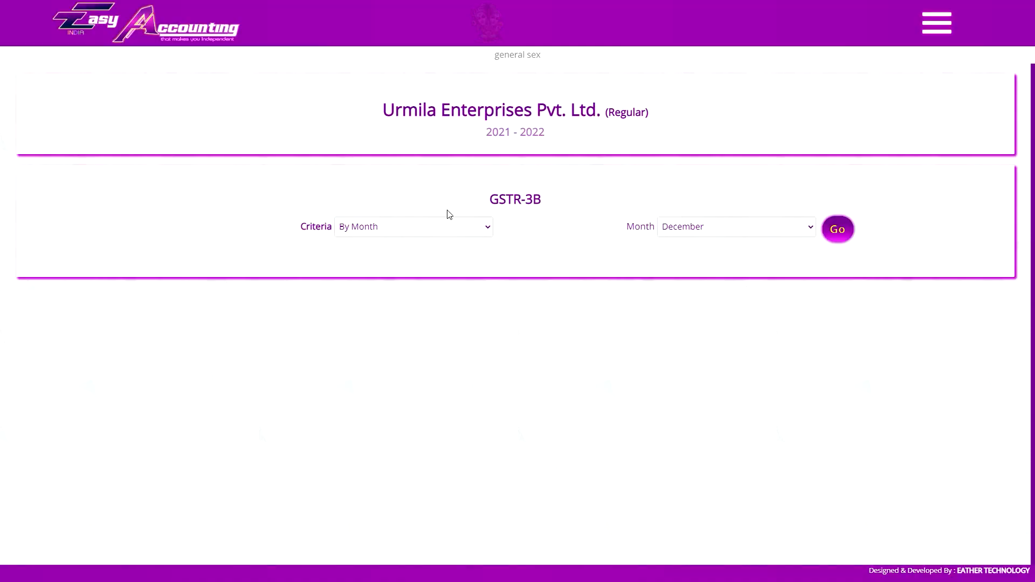
- Regenerate the GSTR-3B report with the criteria All and review the net GST and input tax credit in its final report
left_click(450, 226)
left_click(442, 242)
left_click(674, 232)
scroll(670, 237, "down", 7)
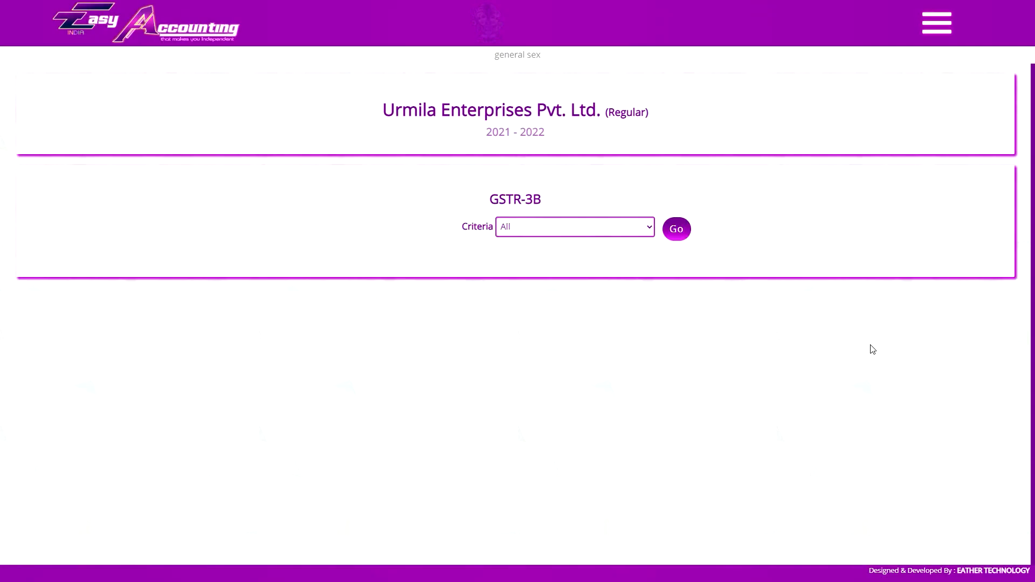
left_click(676, 230)
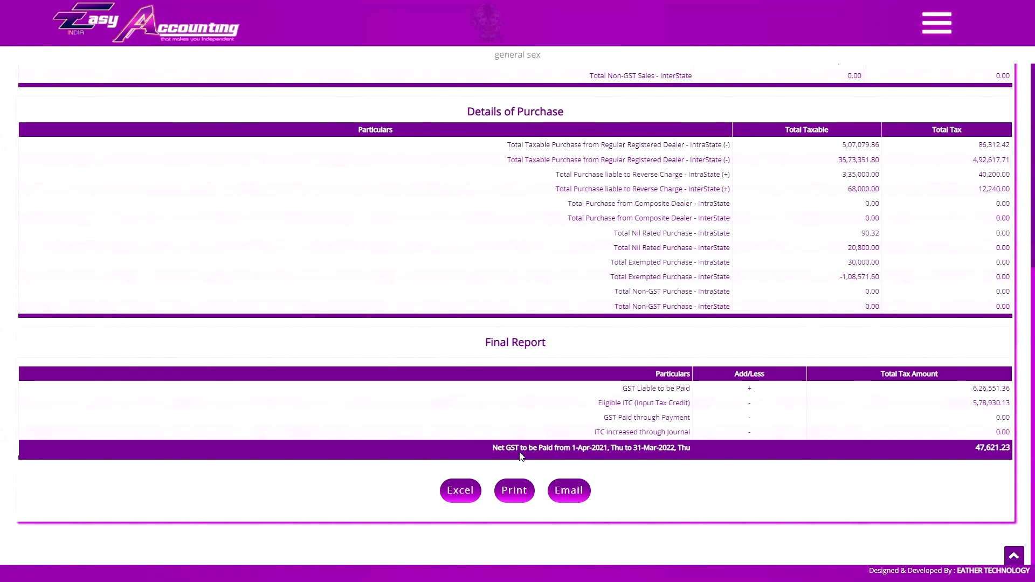
scroll(830, 464, "up", 1)
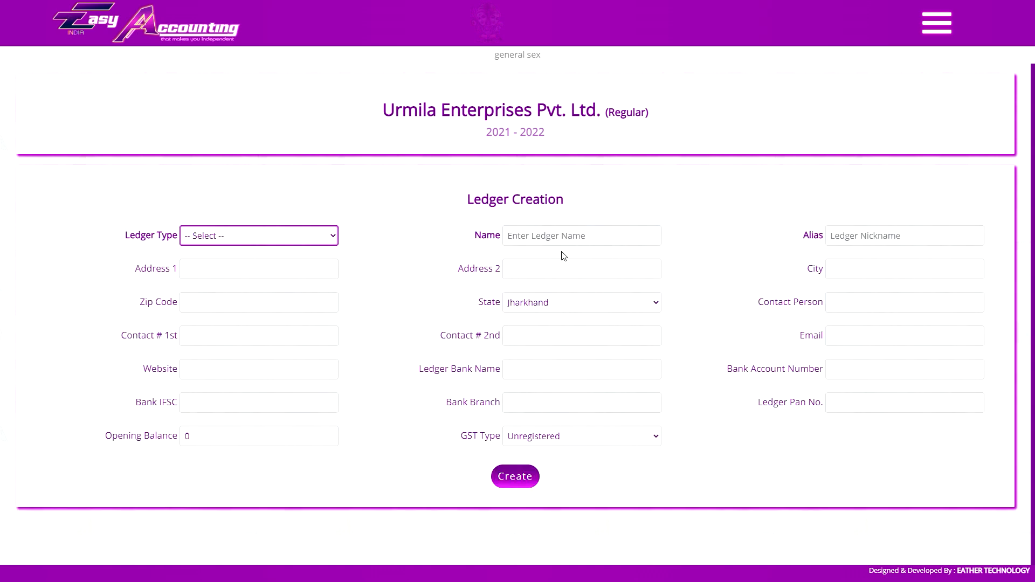
- Create a ledger named "DUTIES & TAXES" with the ledger type Duties & Taxes
key("Tab")
type("DUTIES & TAXES")
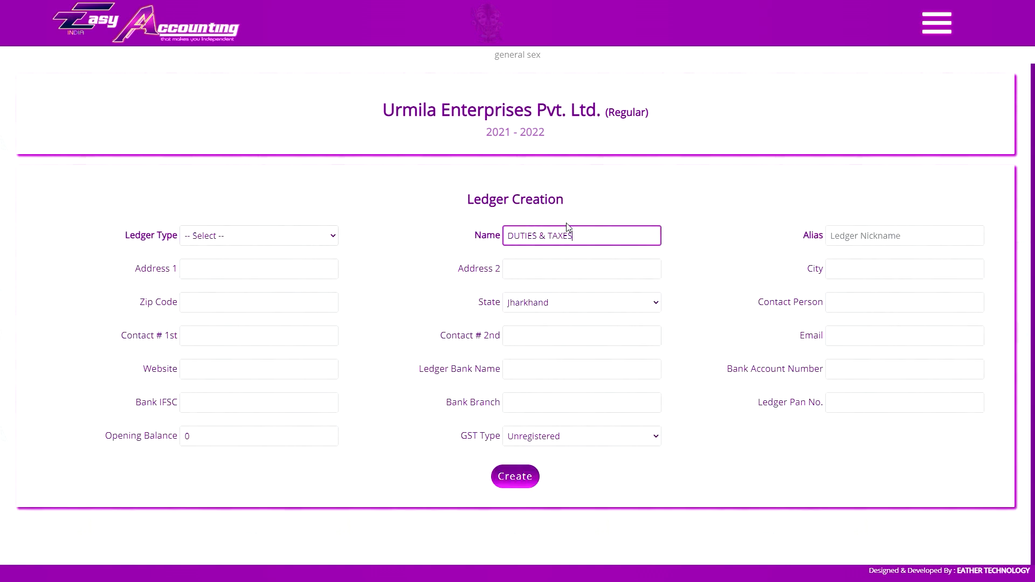
left_click(258, 236)
left_click(247, 415)
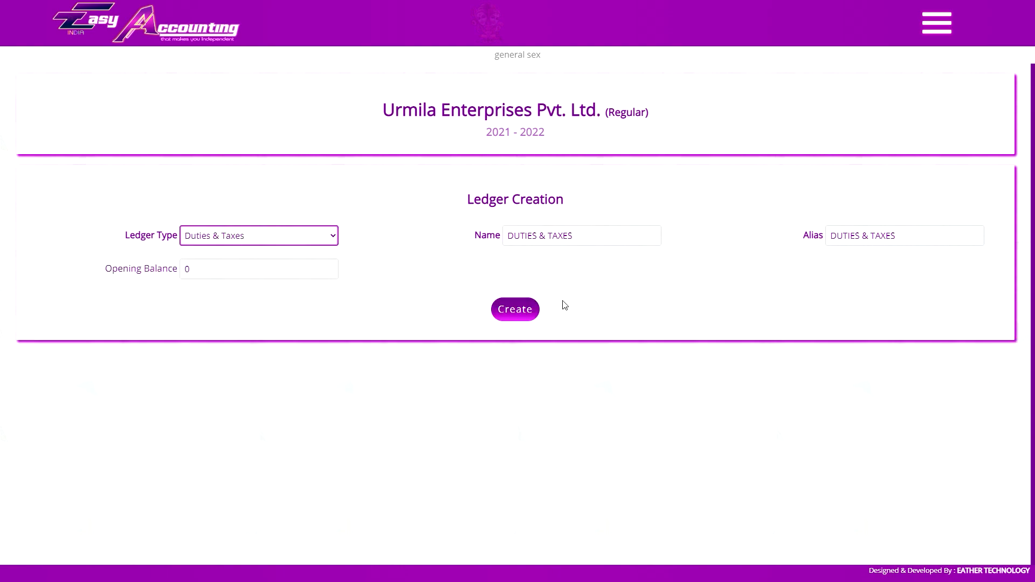
left_click(512, 308)
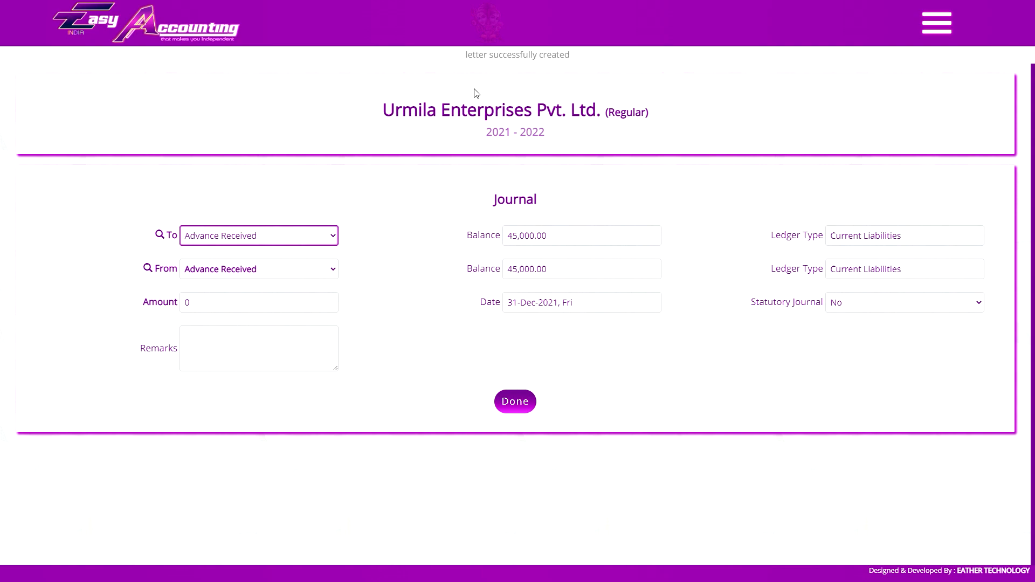
- Compare the balances of the CGST, IGST and Duties & Taxes ledgers on the journal form
left_click(260, 236)
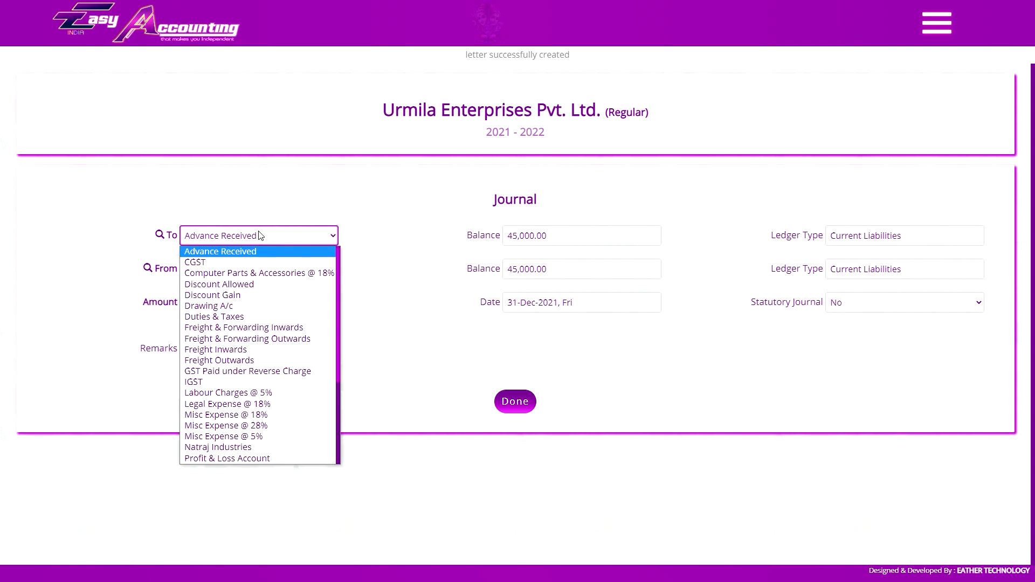
scroll(227, 366, "down", 4)
scroll(224, 378, "up", 4)
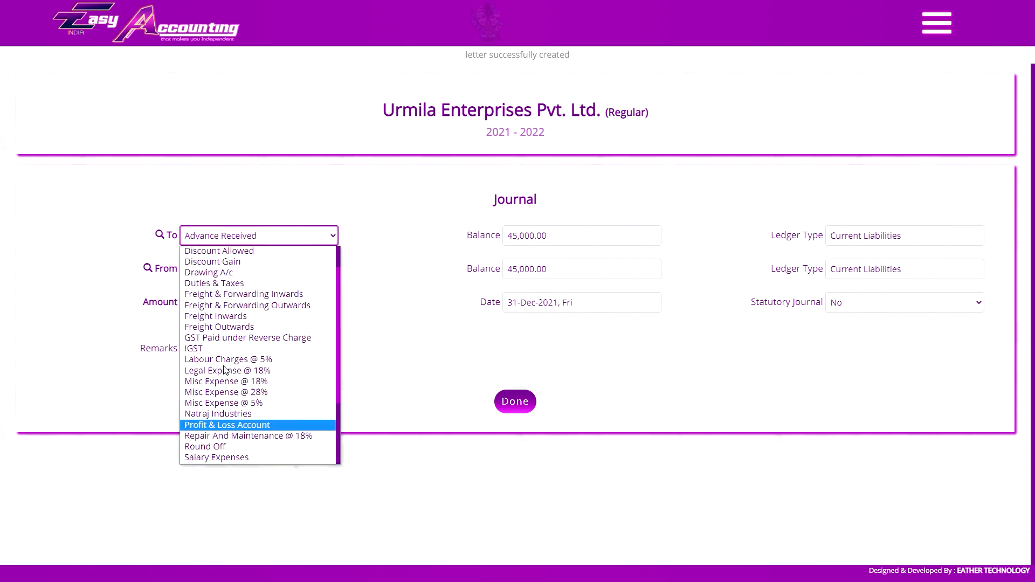
left_click(243, 253)
left_click(254, 238)
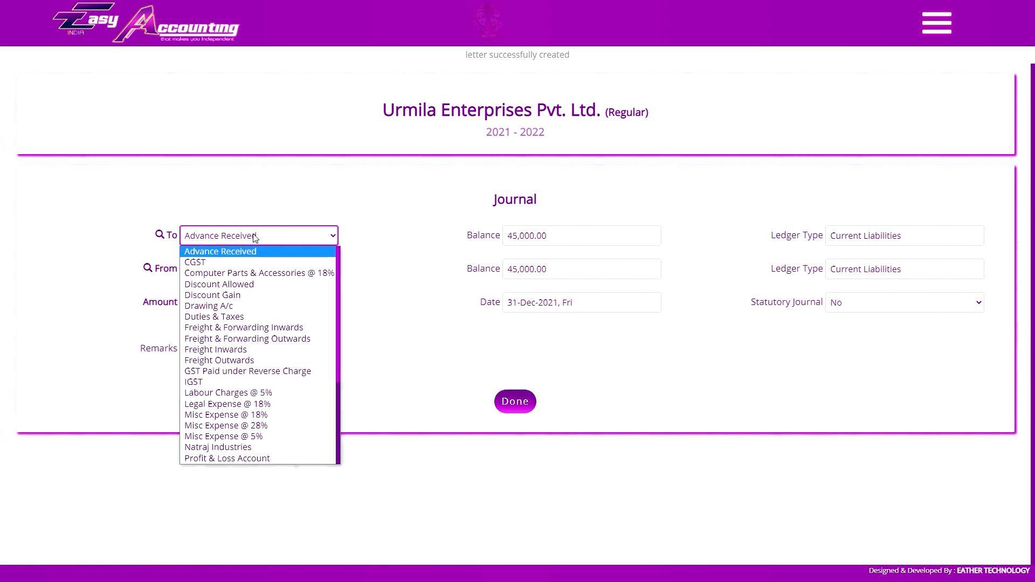
left_click(277, 250)
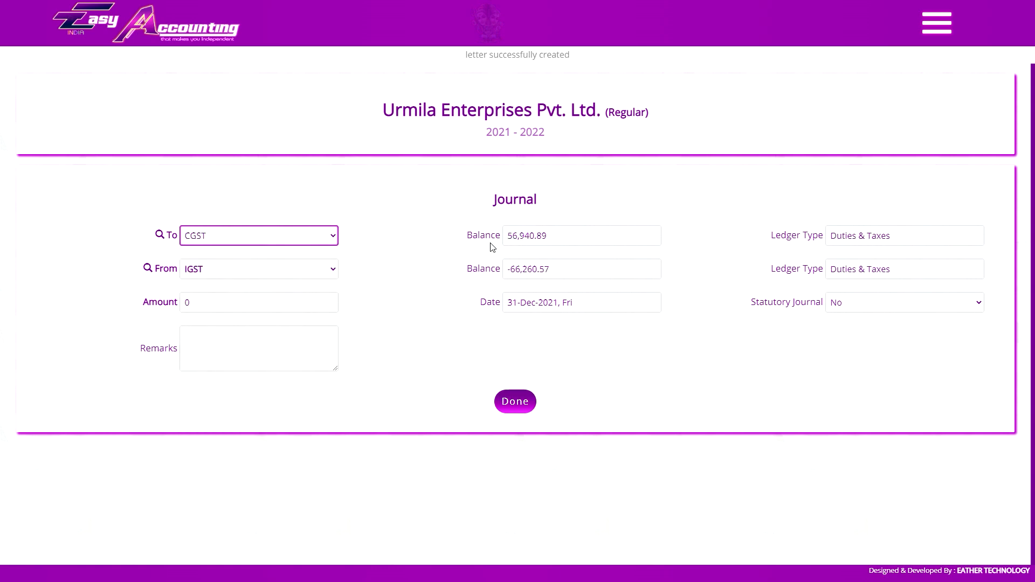
left_click(239, 243)
left_click(212, 263)
left_click(220, 274)
left_click(237, 339)
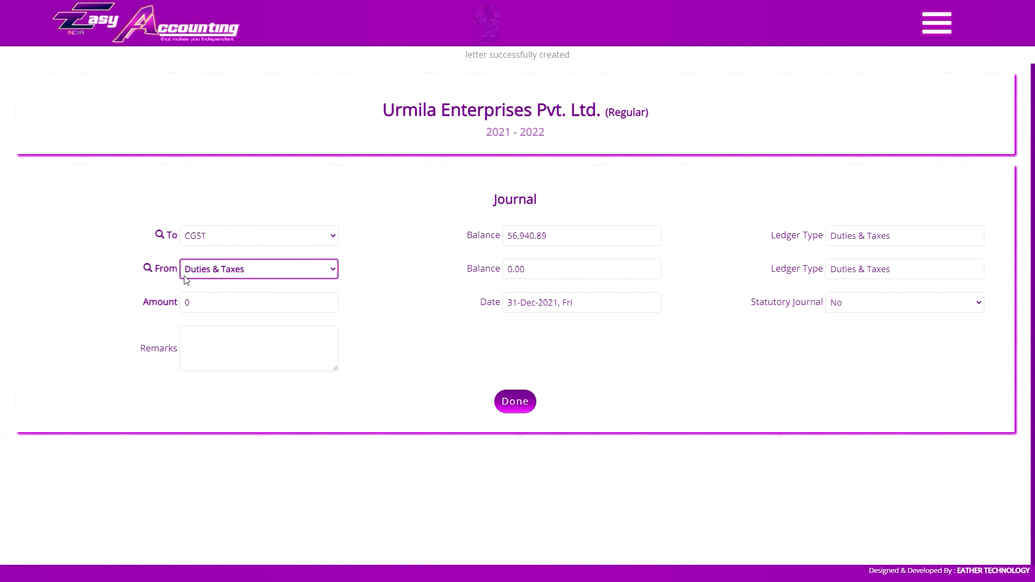
left_click(232, 238)
left_click(215, 387)
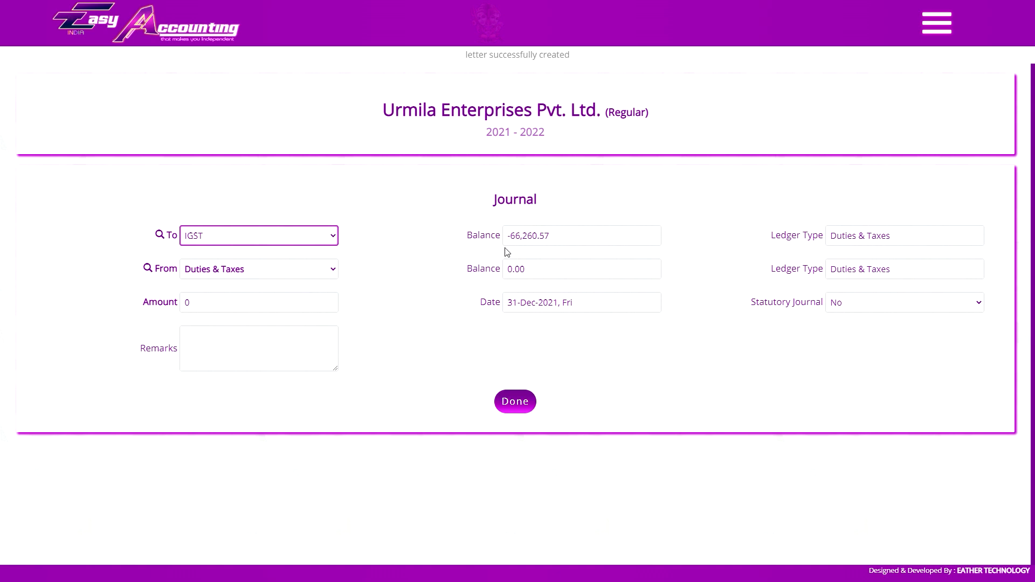
left_click(242, 235)
left_click(232, 316)
left_click(220, 273)
left_click(216, 412)
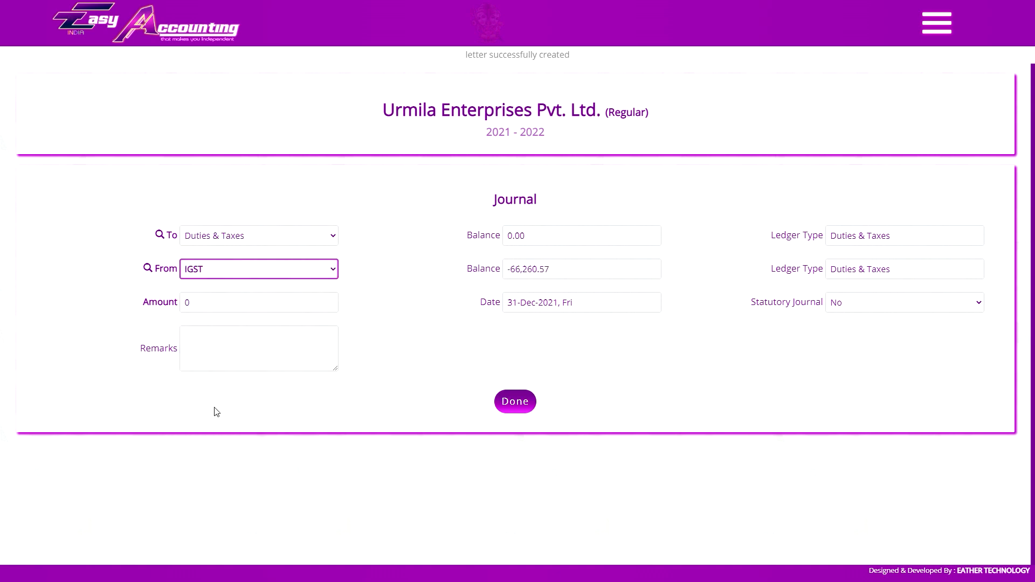
left_click(214, 302)
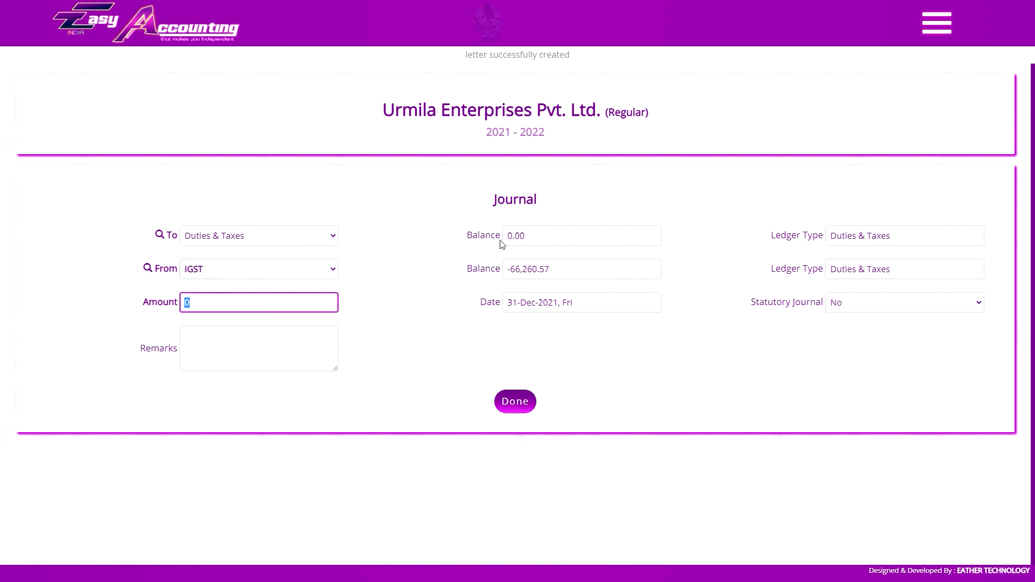
- Record a journal to CGST from Duties & Taxes with the amount 56940.89
left_click(242, 236)
left_click(226, 262)
left_click(226, 269)
left_click(226, 349)
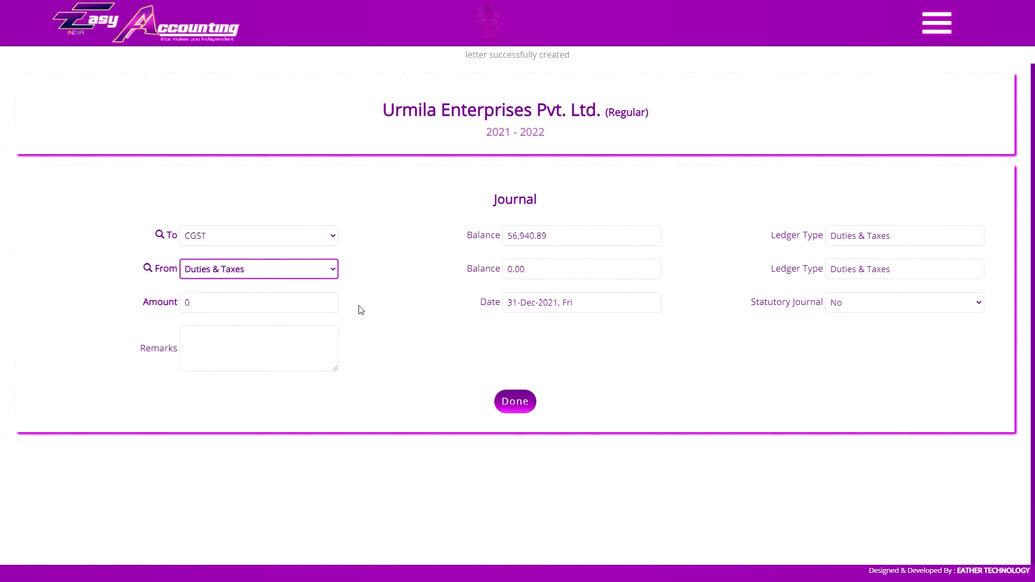
left_click(237, 313)
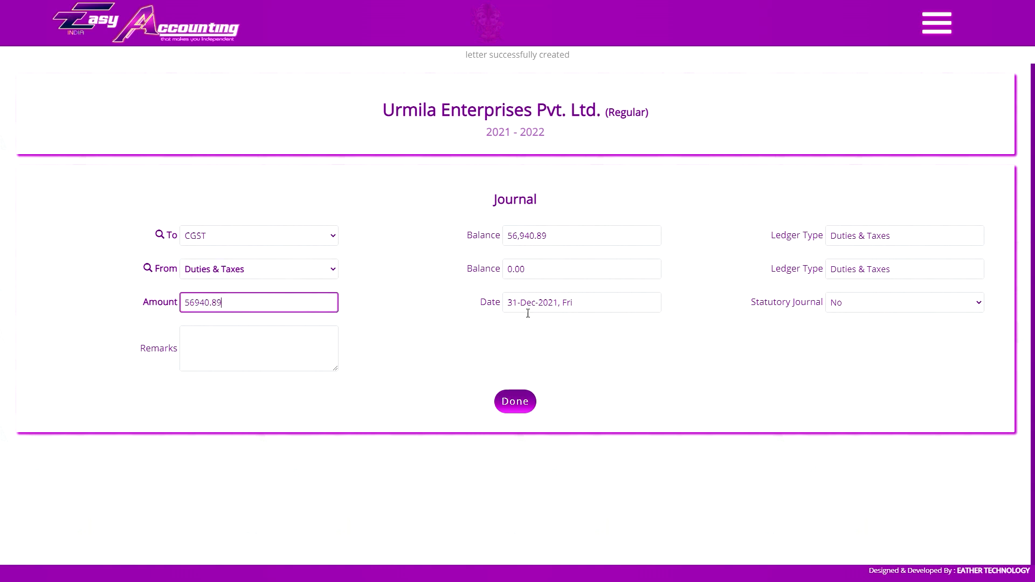
left_click(516, 412)
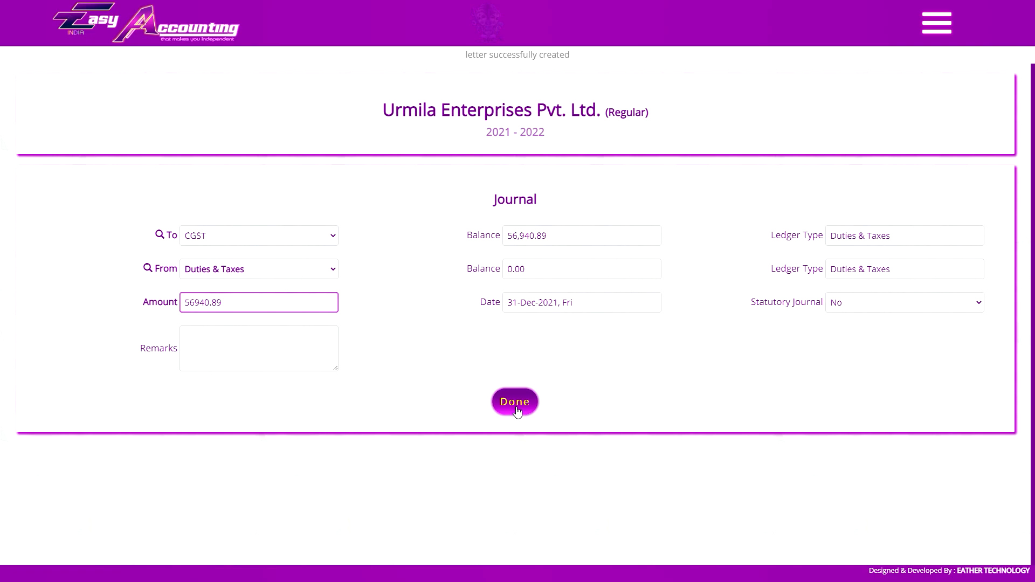
- Record a journal to SGST from Duties & Taxes with the amount 56940.89
left_click(261, 235)
scroll(267, 323, "down", 5)
left_click(273, 350)
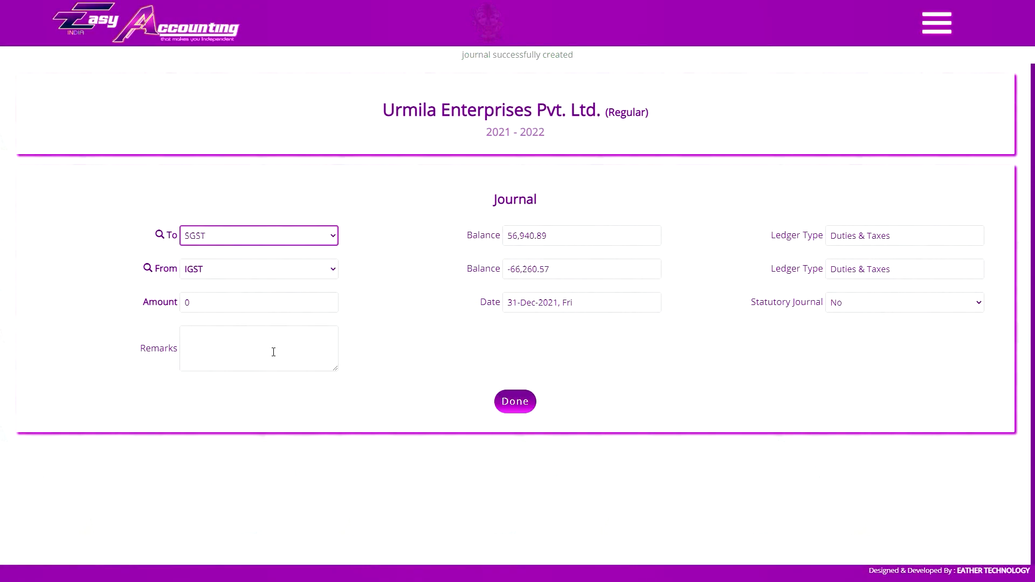
left_click(286, 269)
left_click(250, 351)
left_click(273, 303)
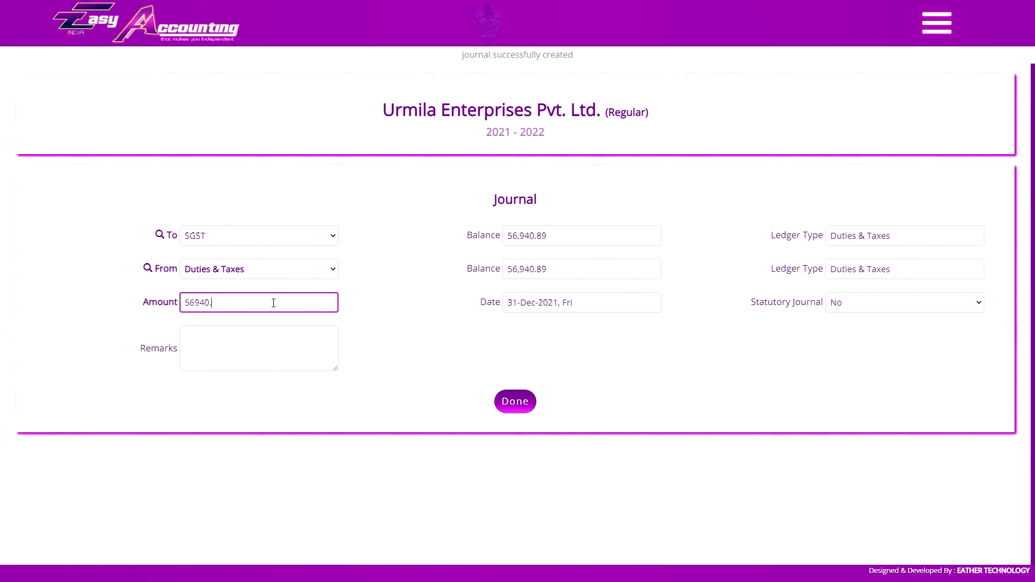
key("ctrl+a")
key("BackSpace")
left_click(504, 402)
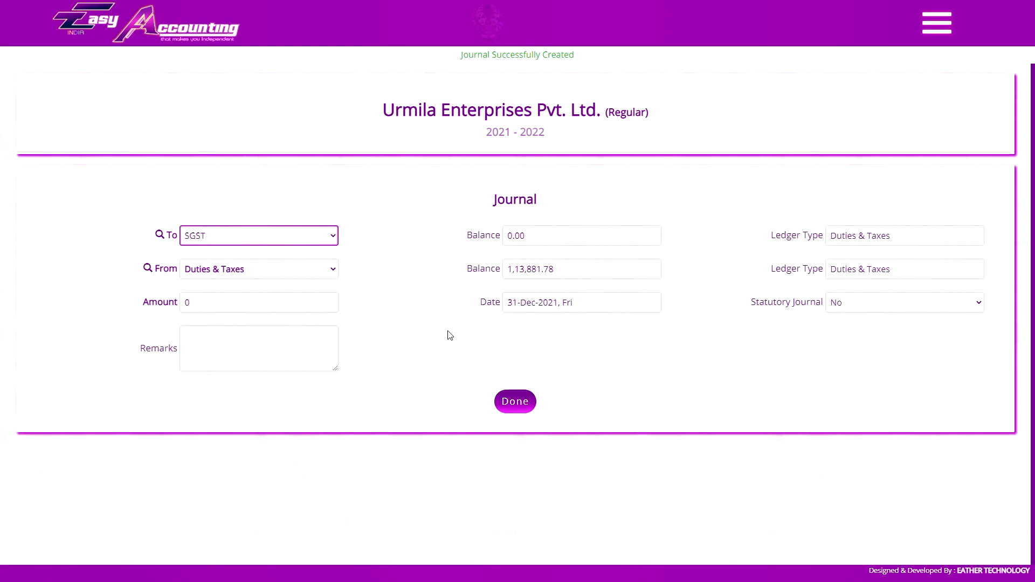
- Record a journal to Duties & Taxes from IGST with the amount 66260.57
left_click(248, 243)
left_click(247, 269)
left_click(247, 269)
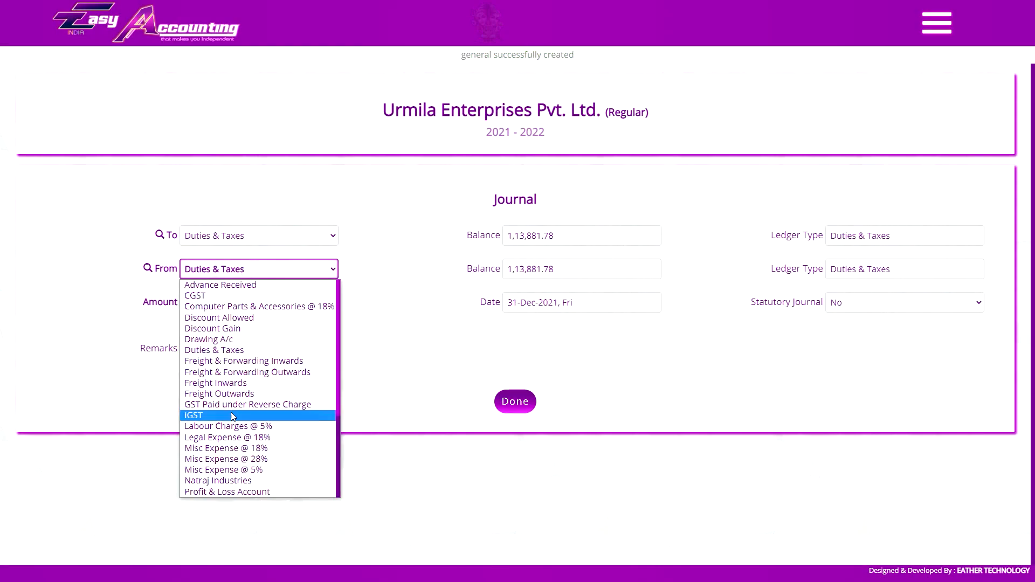
left_click(237, 415)
key("Tab")
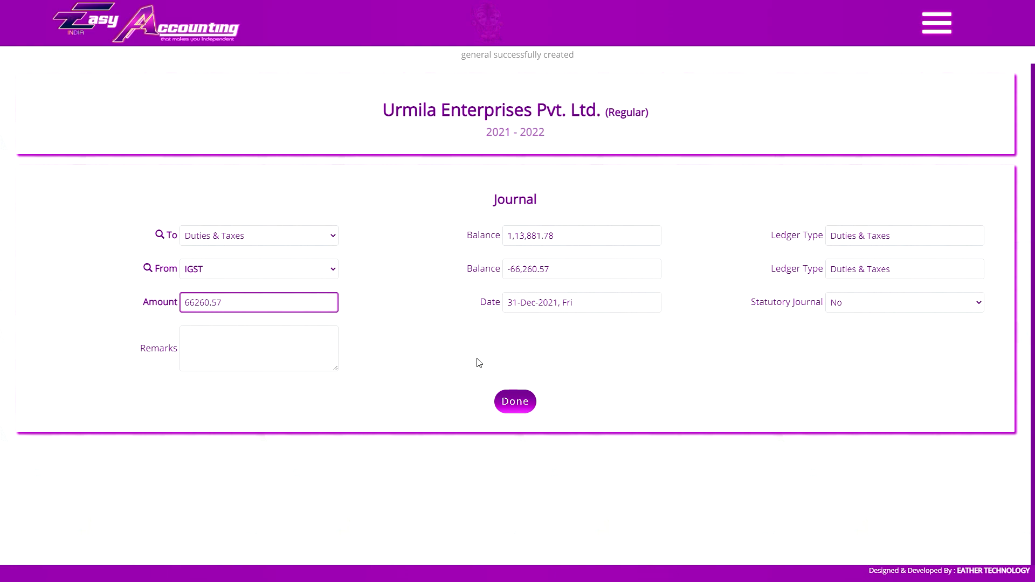
left_click(515, 402)
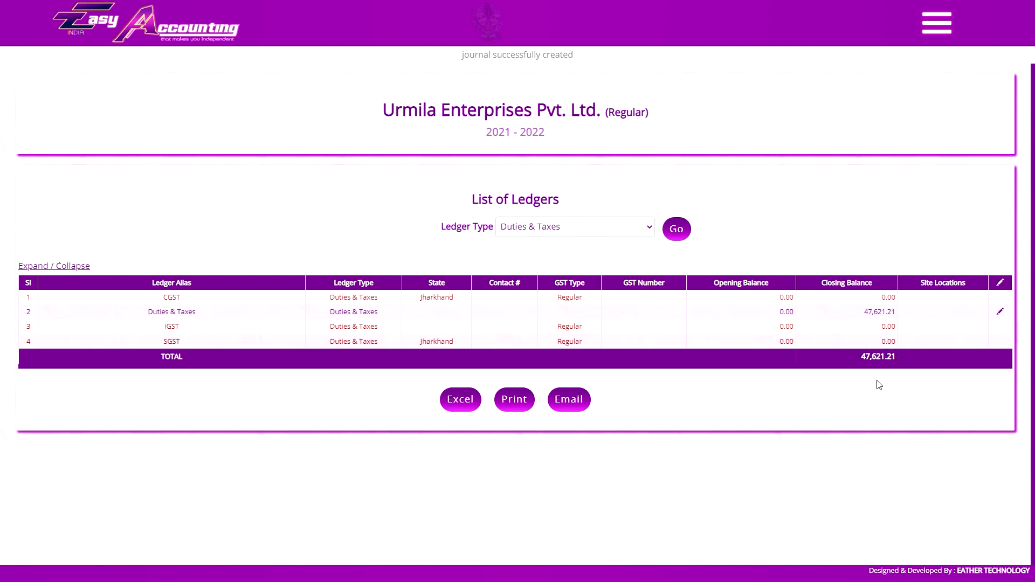
- List the Duties & Taxes ledgers and check their closing balances
left_click(679, 239)
scroll(560, 446, "down", 6)
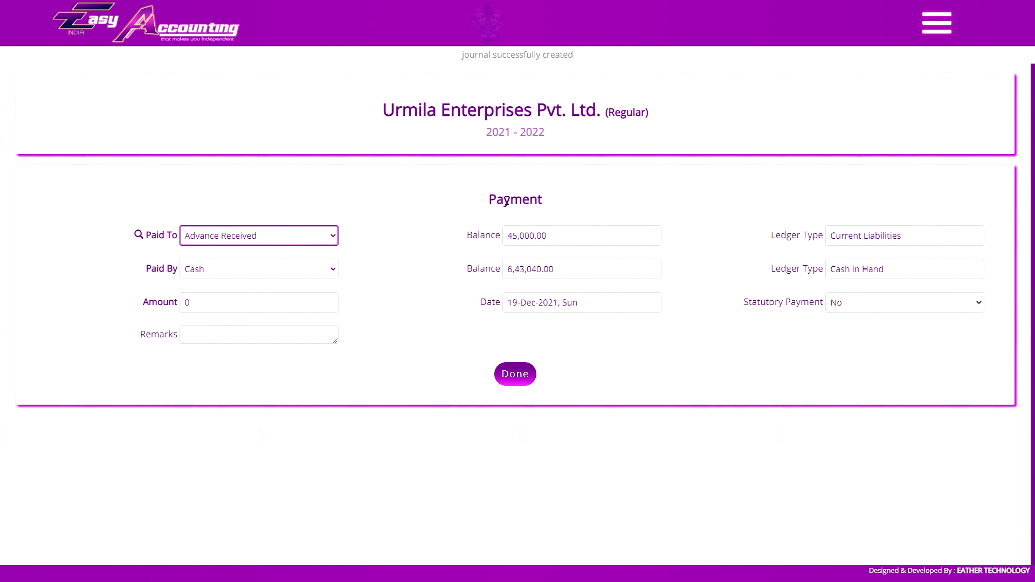
- Set the payment to be paid to Duties & Taxes by the Icici Bank Current A/c
left_click(260, 241)
key("Down")
key("Down")
key("Down")
key("Down")
key("Down")
key("Down")
key("Return")
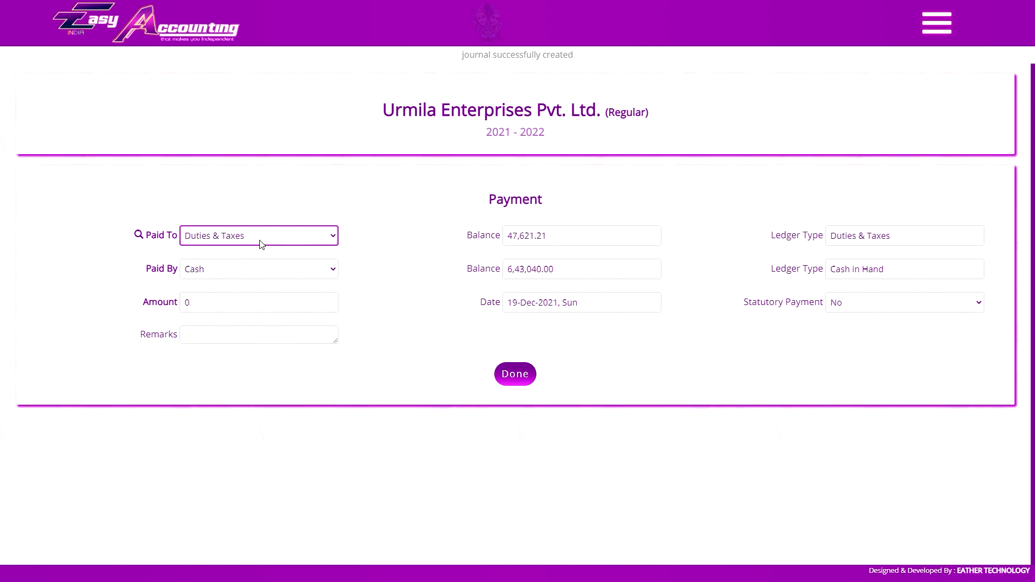
left_click(294, 268)
left_click(246, 296)
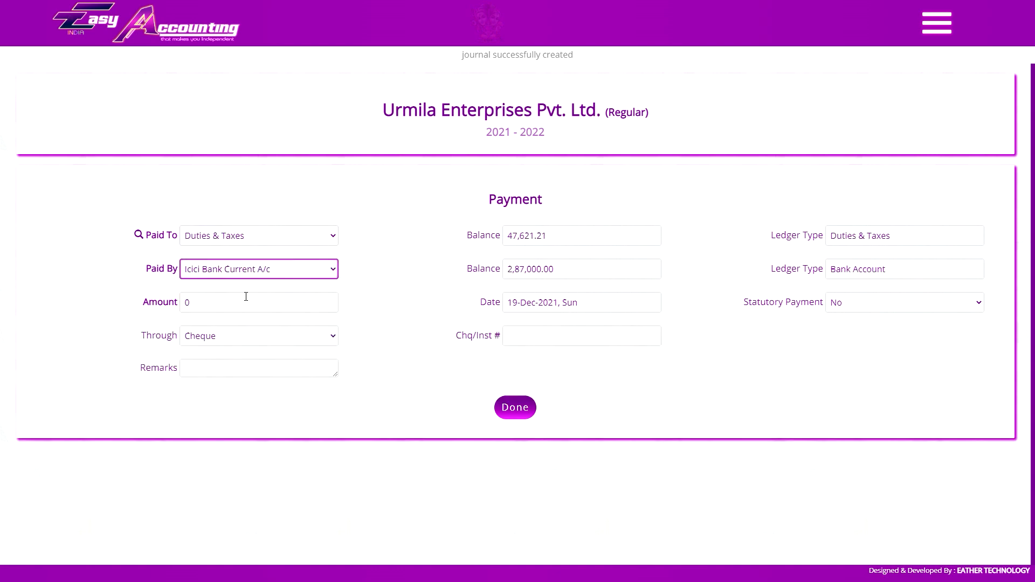
- Date the payment 31-Dec-2021 and set its statutory payment to Pay to GST Liability
left_click(542, 305)
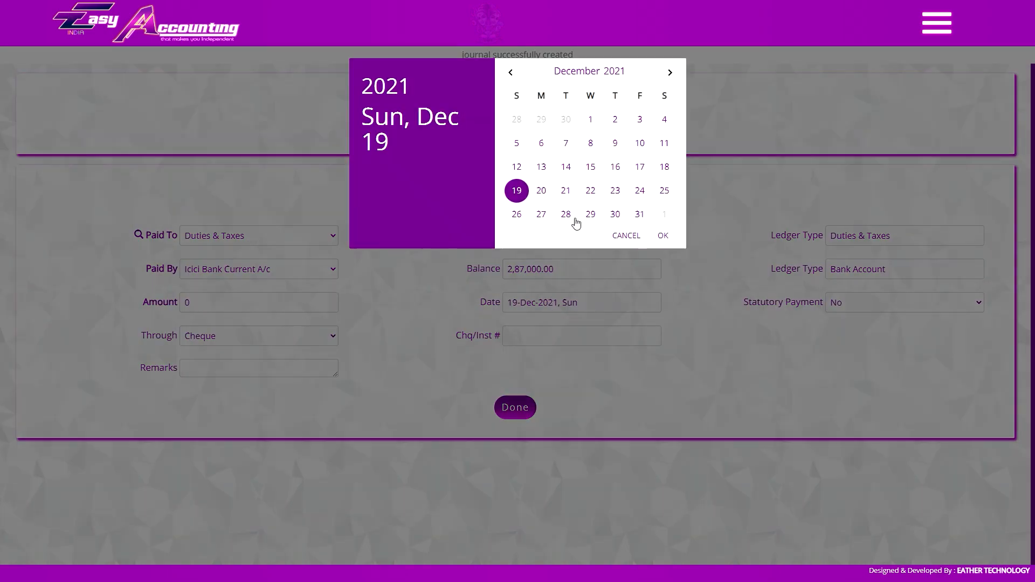
left_click(637, 213)
left_click(783, 305)
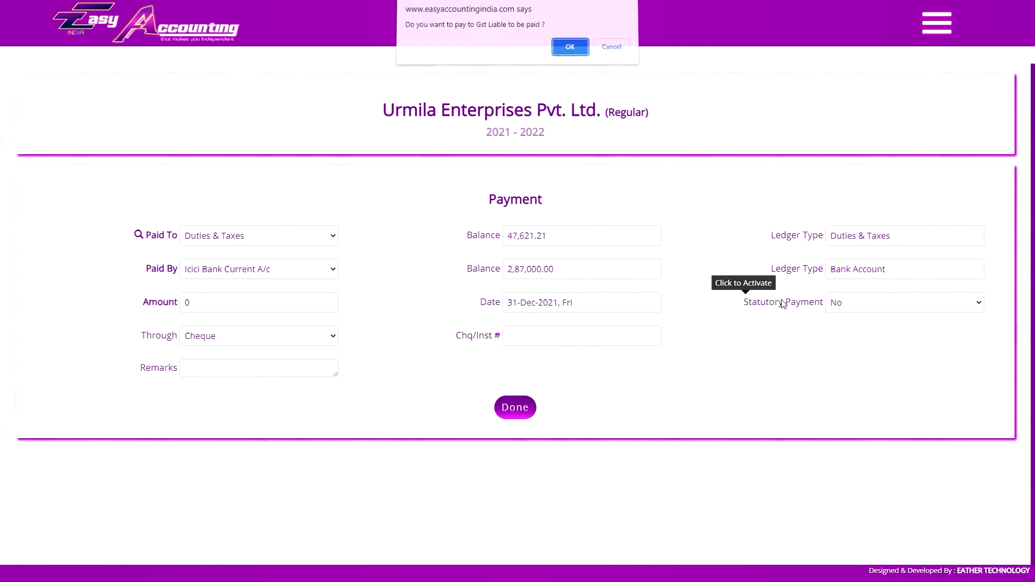
left_click(590, 51)
left_click(874, 302)
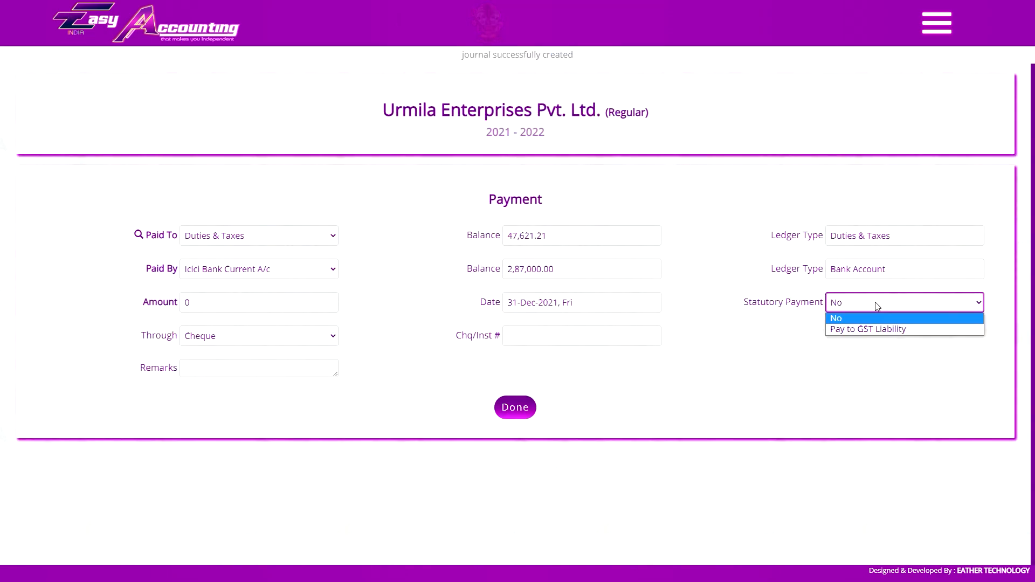
left_click(868, 329)
- Enter the remark "payment of GST Tax liability for month December" and set the payment mode to e-Transfer
left_click(261, 391)
left_click(416, 354)
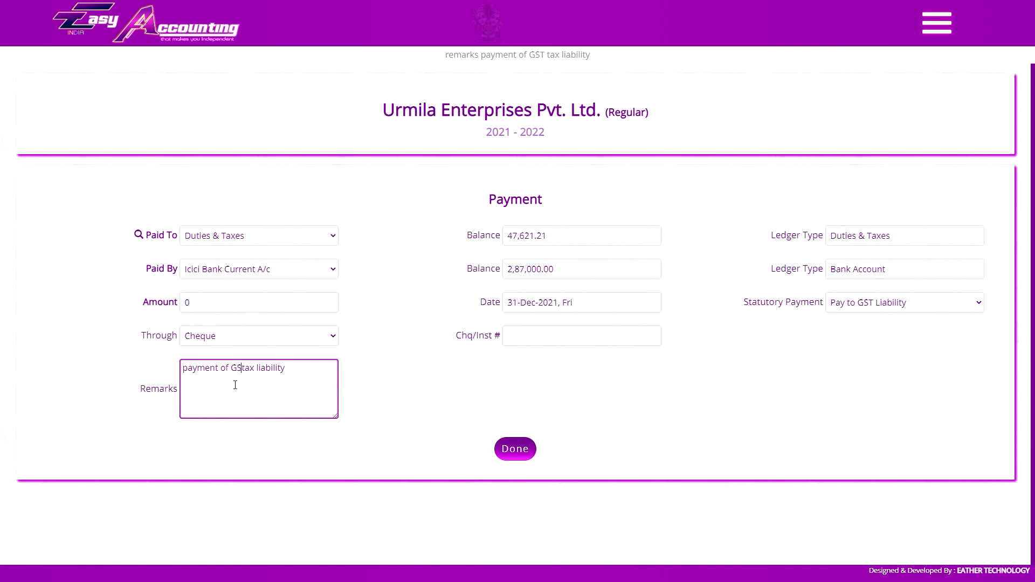
type("month December")
left_click(243, 336)
left_click(226, 360)
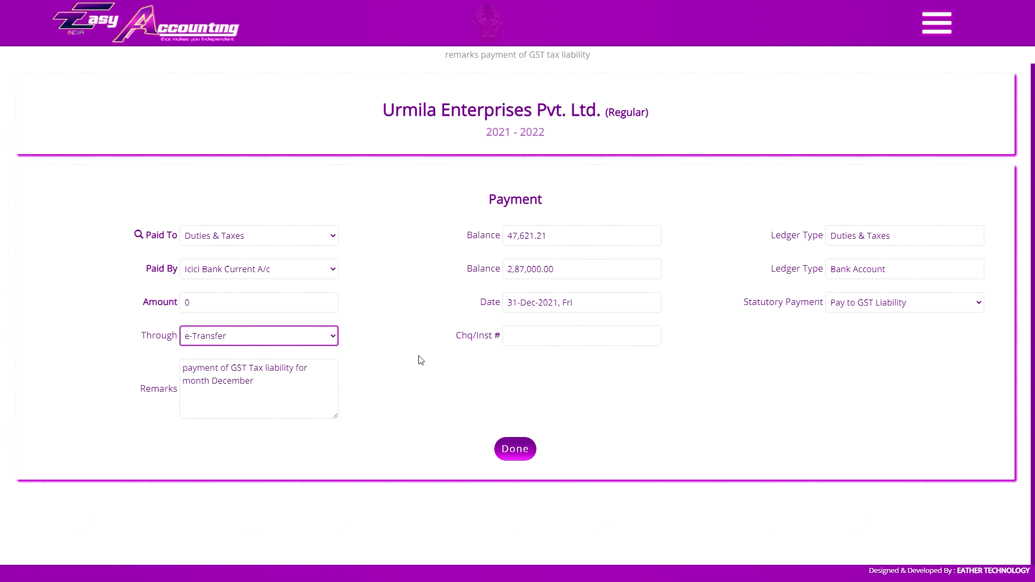
- Set the payment amount to 47621.21 and save the payment
left_click(259, 302)
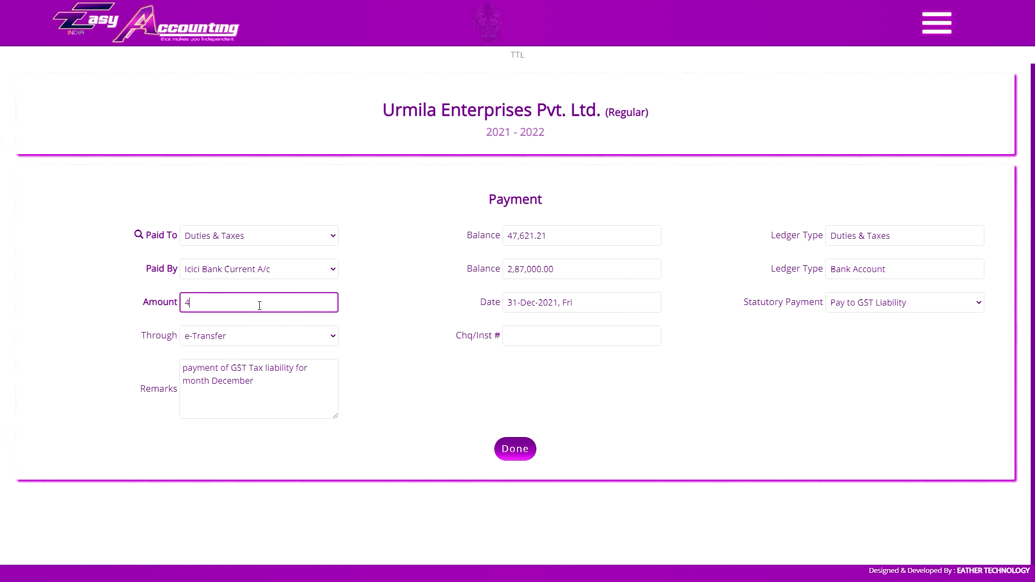
type("47621.21")
left_click(522, 456)
left_click(521, 453)
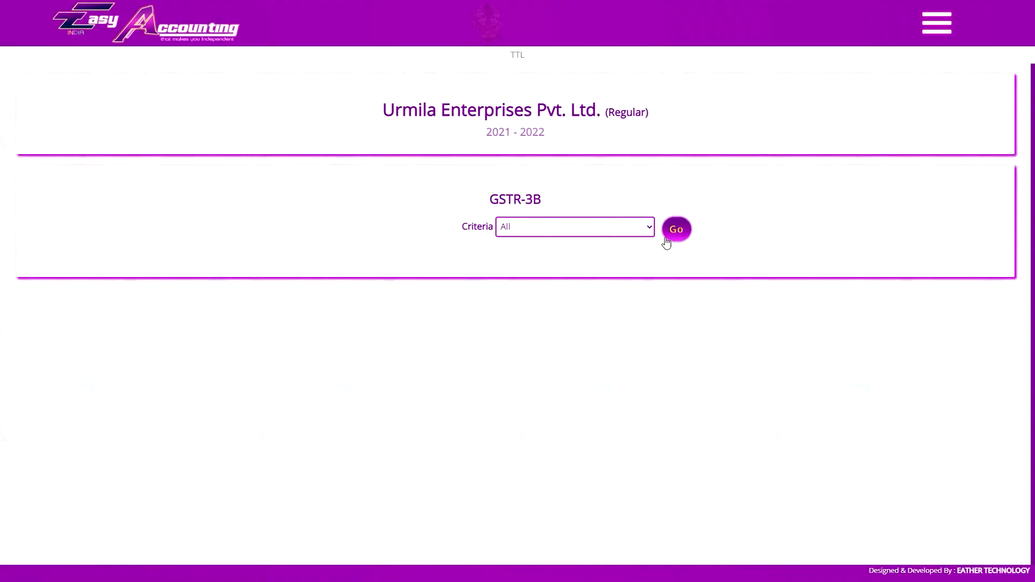
- Generate the GSTR-3B report with the criteria All, and list the ledgers of type Duties & Taxes
left_click(671, 237)
scroll(854, 527, "down", 3)
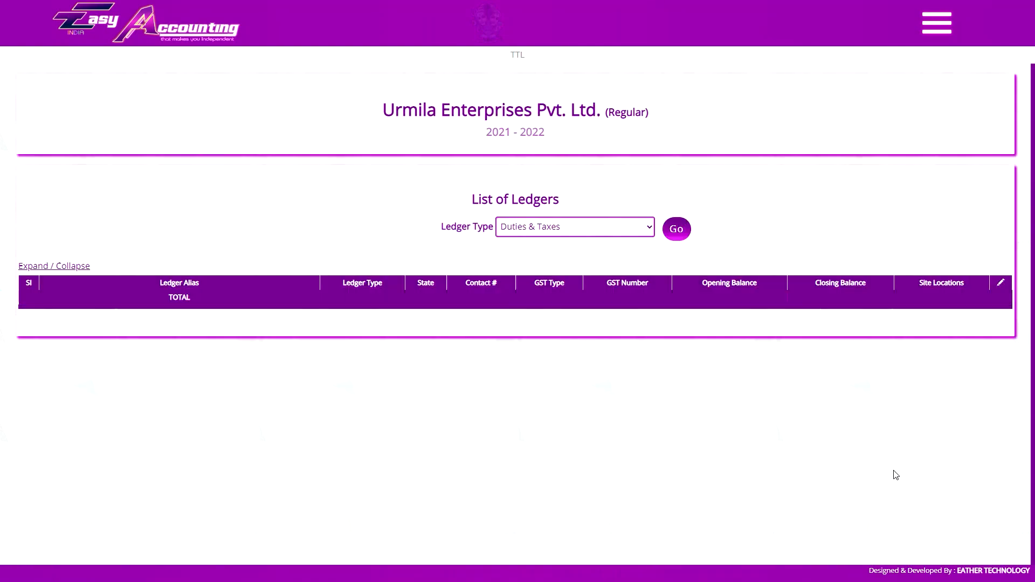
left_click(672, 230)
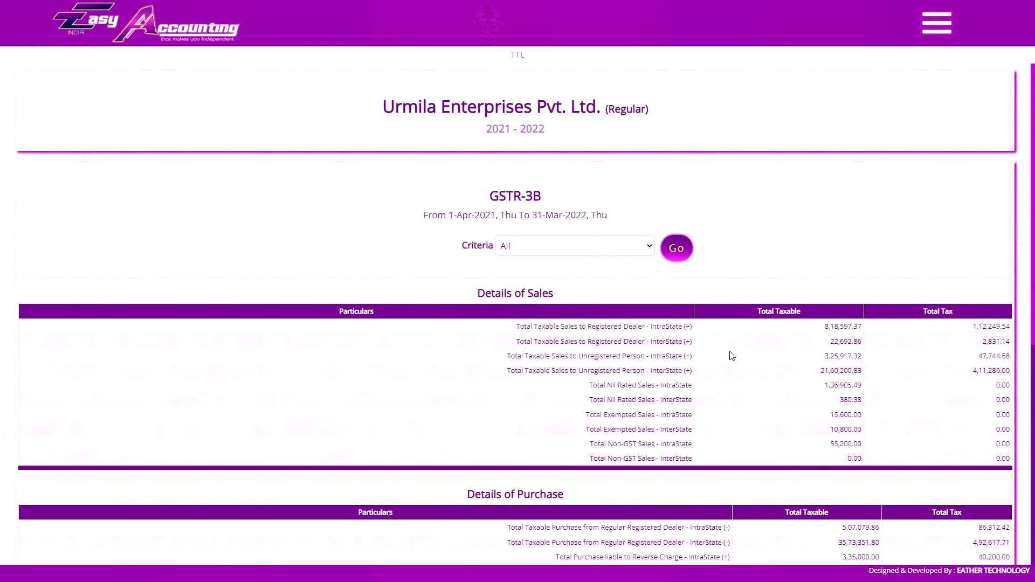
- Review the GSTR-3B sales and purchase details and the net GST to be paid in the final report
scroll(760, 468, "down", 7)
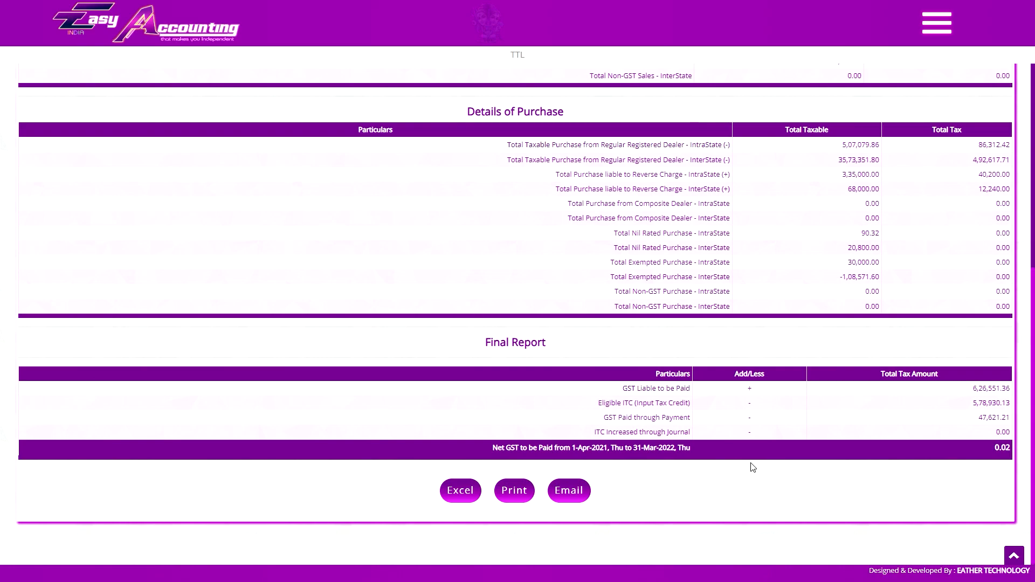
key("alt+Left")
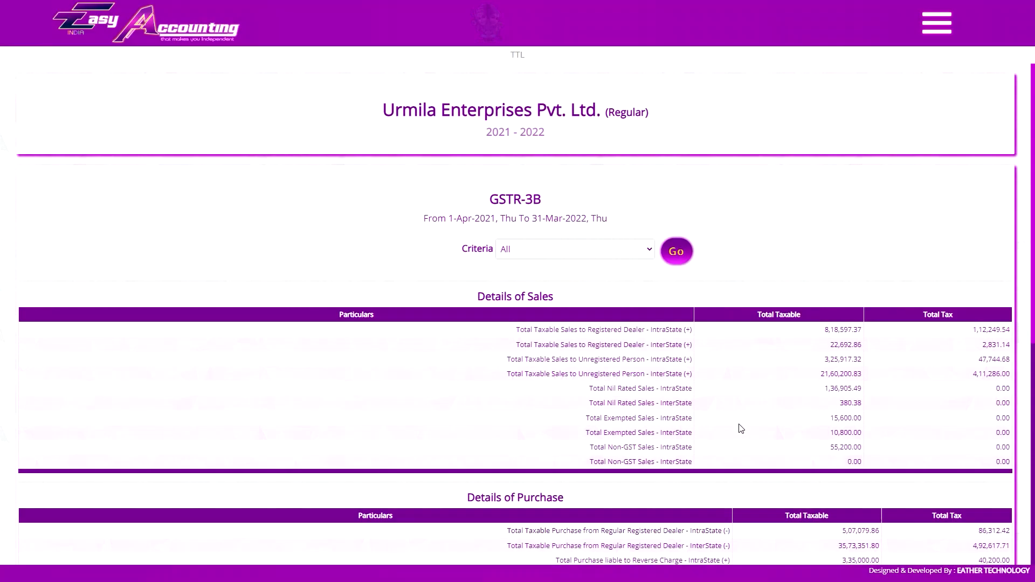
scroll(901, 403, "down", 1)
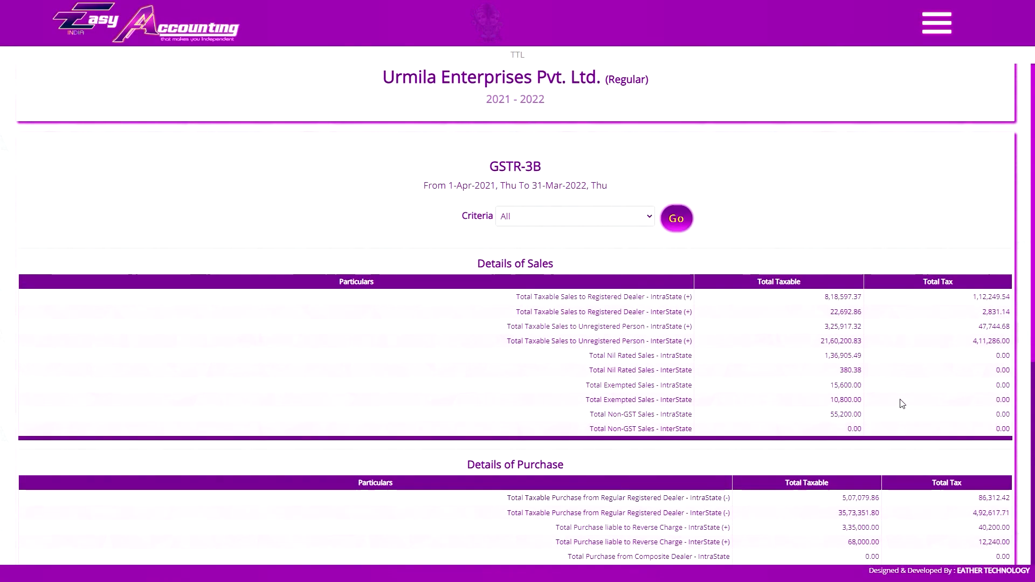
scroll(901, 404, "down", 6)
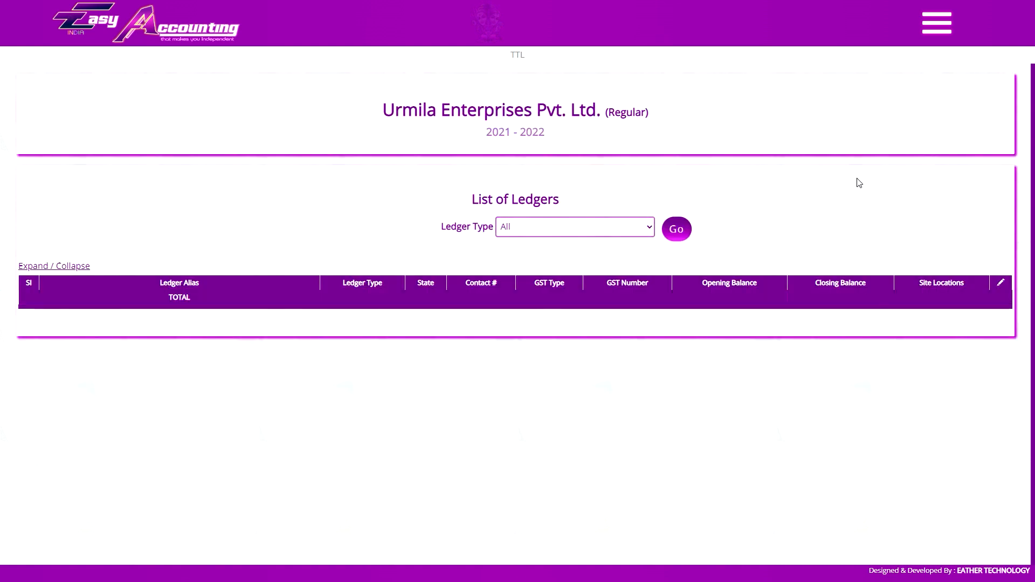
- Filter the list of ledgers again by the ledger type Duties & Taxes
type("du")
key("Tab")
key("Return")
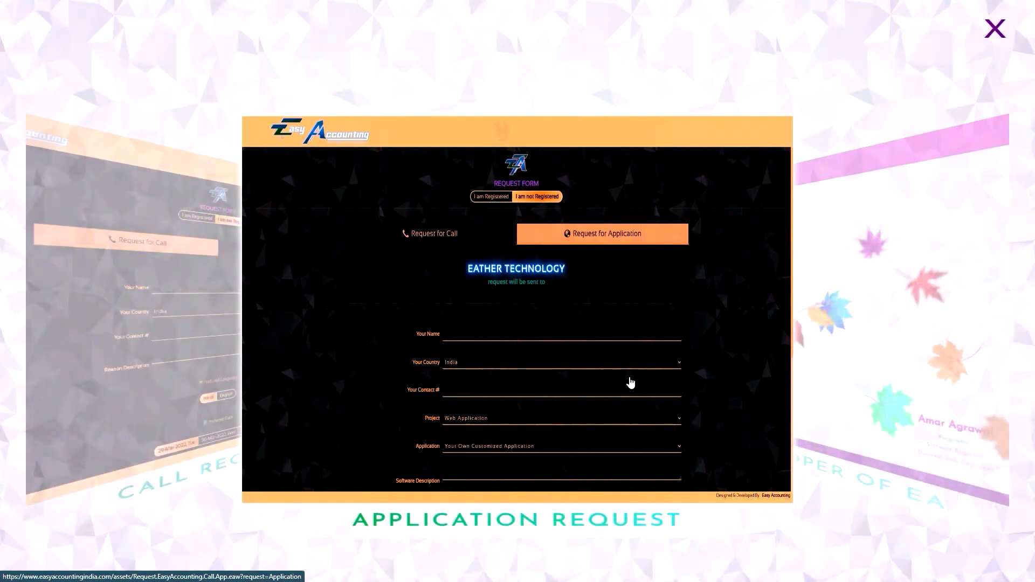
- Open the Payment & EMI Info page from the site's page carousel and read through its EMI plans
left_click(1005, 326)
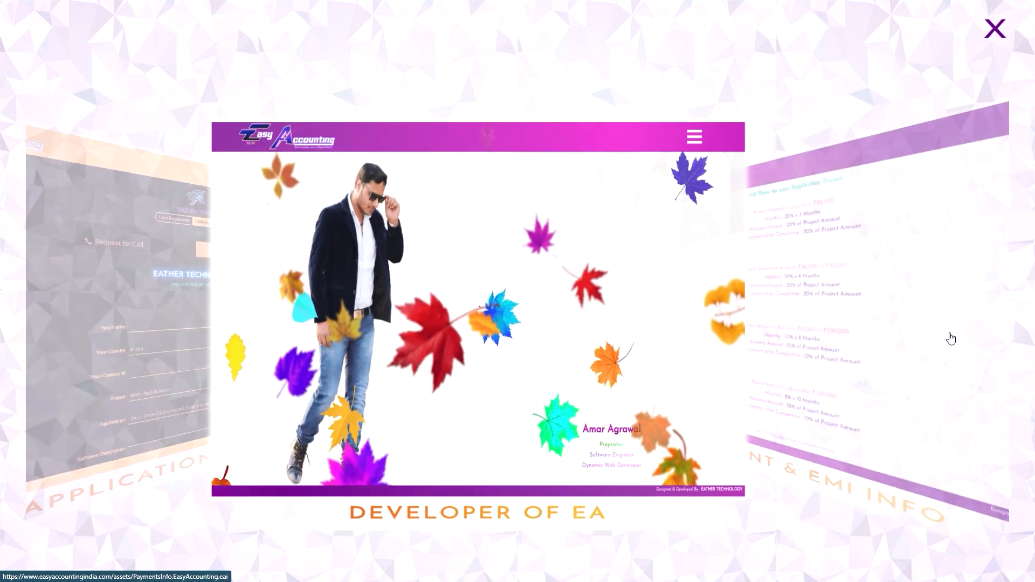
left_click(950, 339)
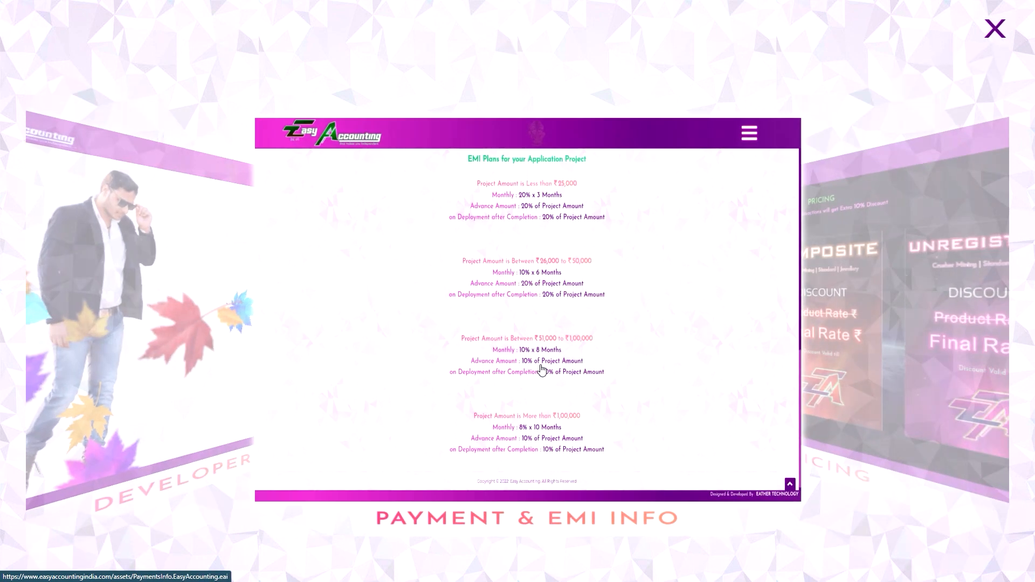
left_click(542, 370)
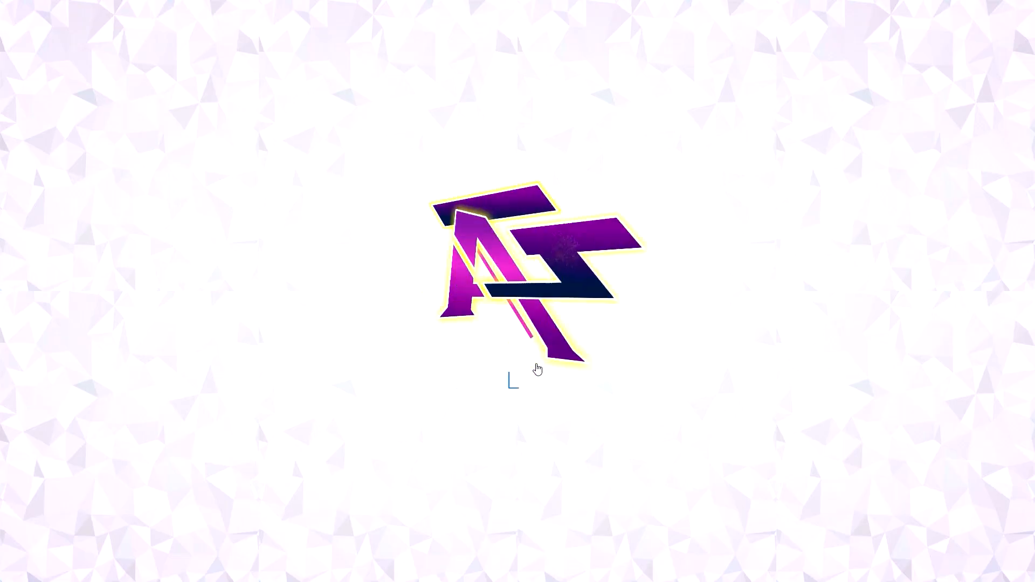
scroll(541, 355, "down", 8)
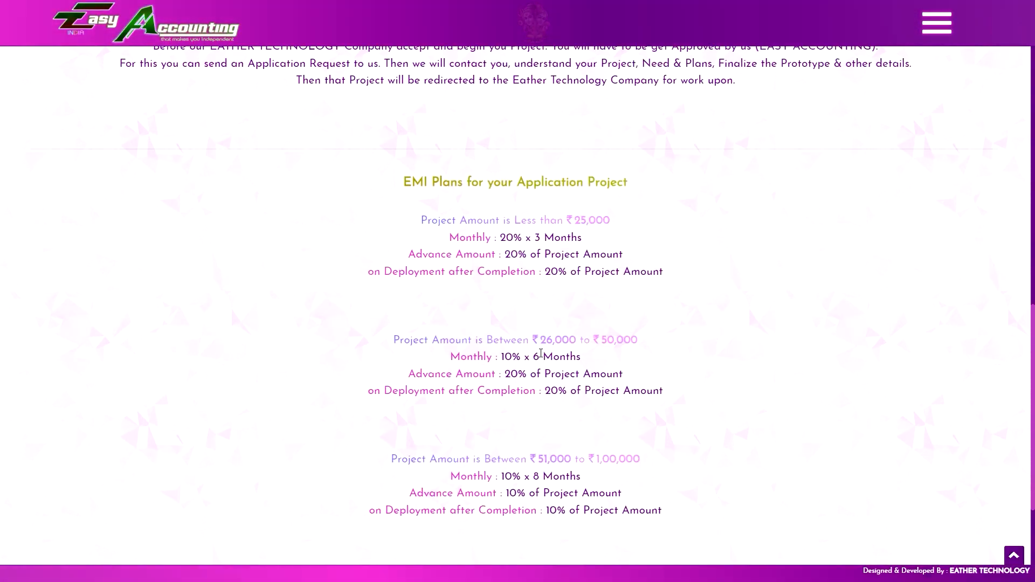
scroll(540, 354, "down", 3)
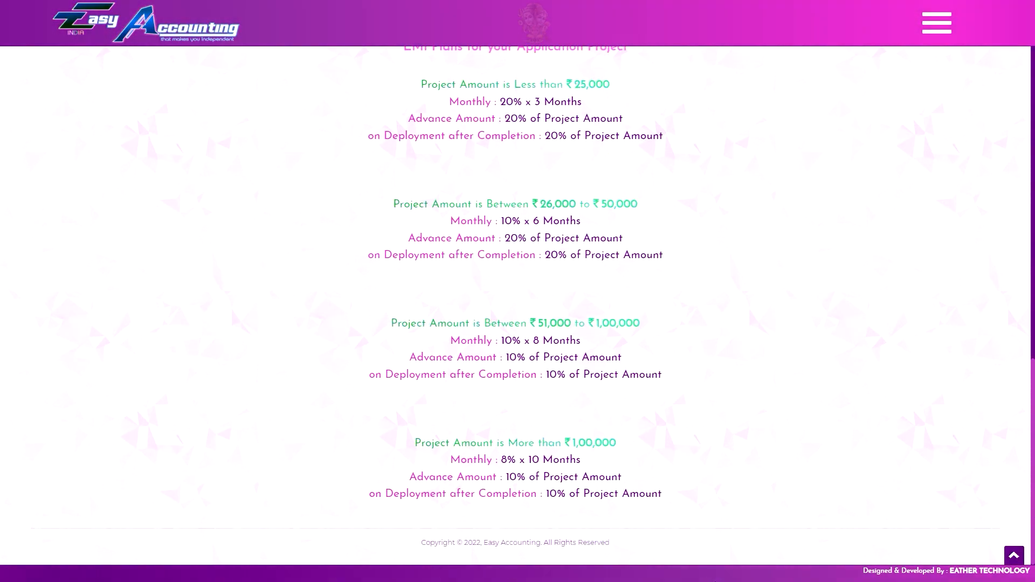
scroll(675, 453, "up", 11)
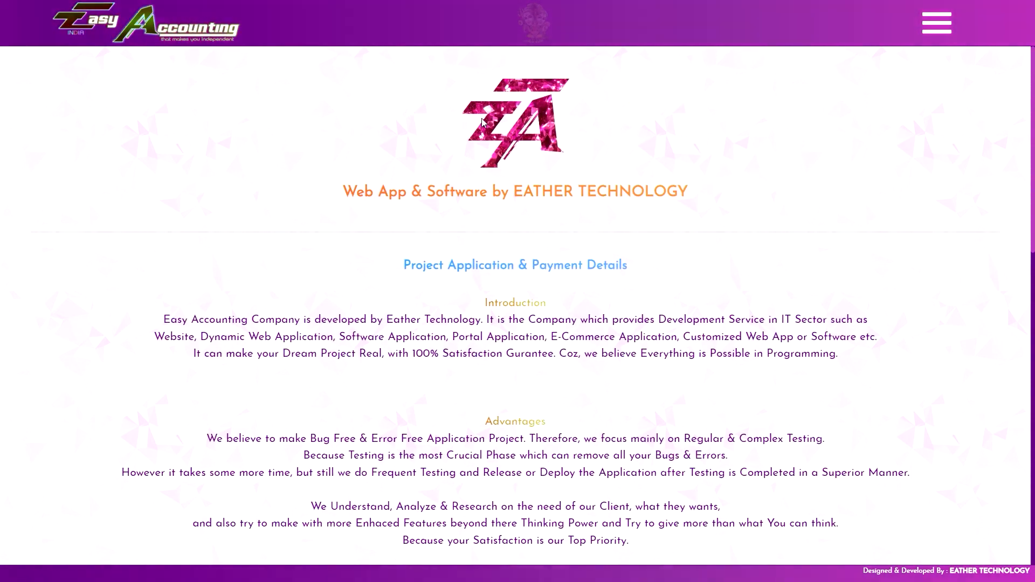